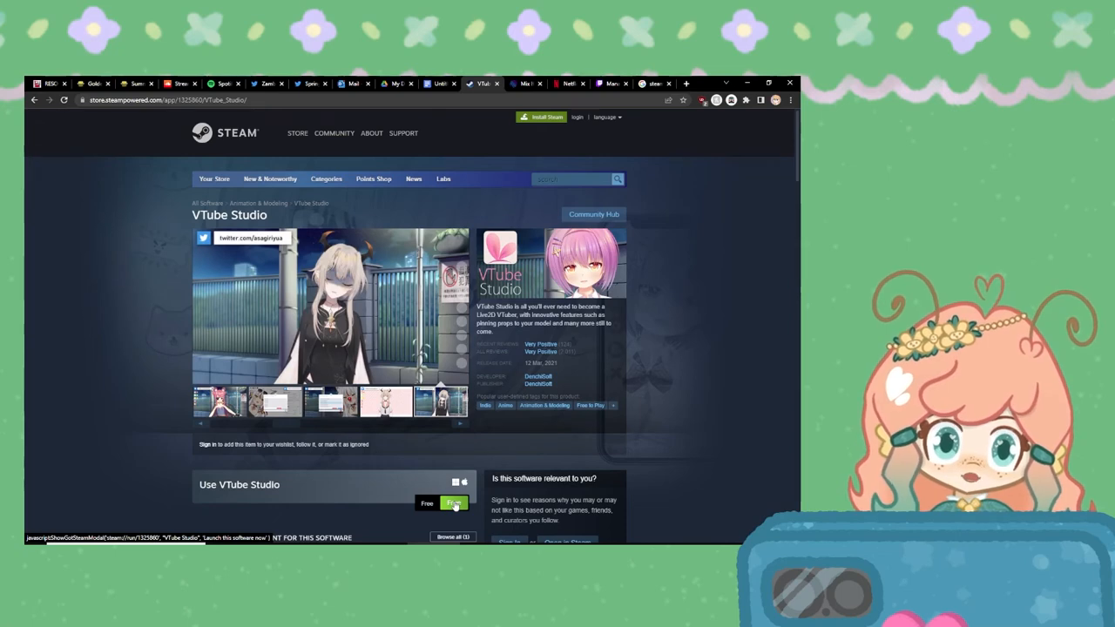
- Go to the Mix It Up website and download the streaming bot
key("ctrl+Tab")
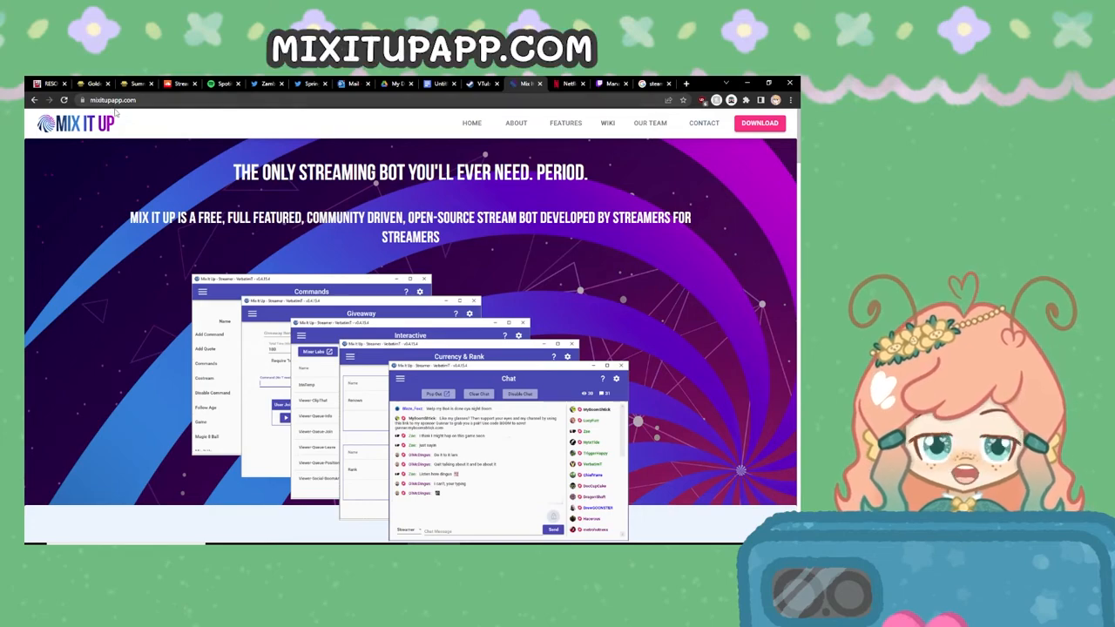
left_click(764, 125)
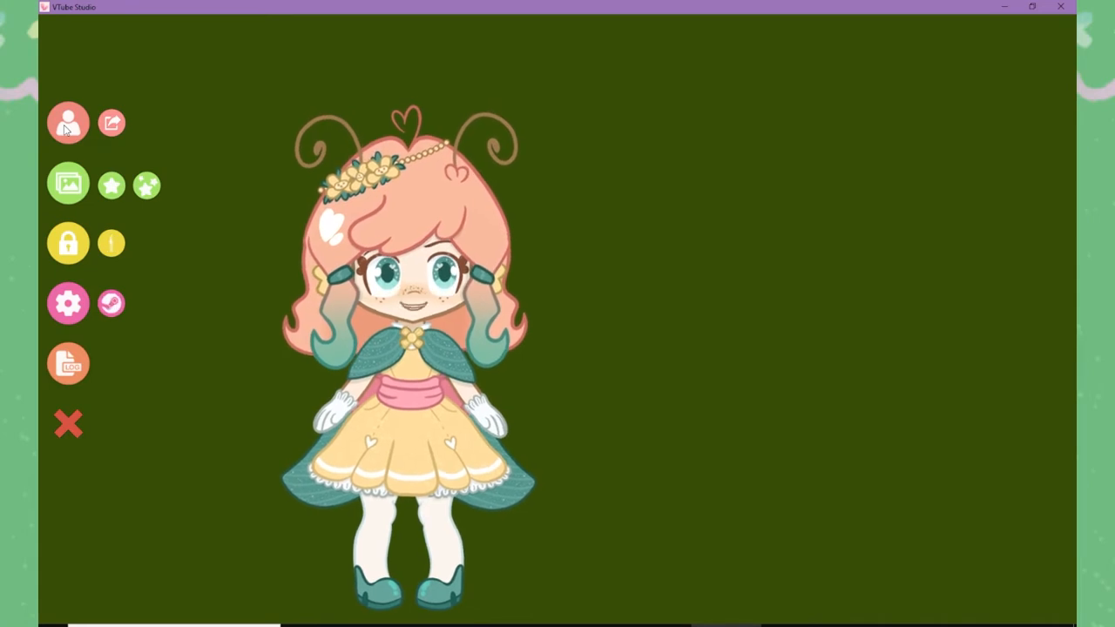
- In VTube Studio, read the instructions for importing your own Live2D model and browse the models in the model selector
left_click(66, 127)
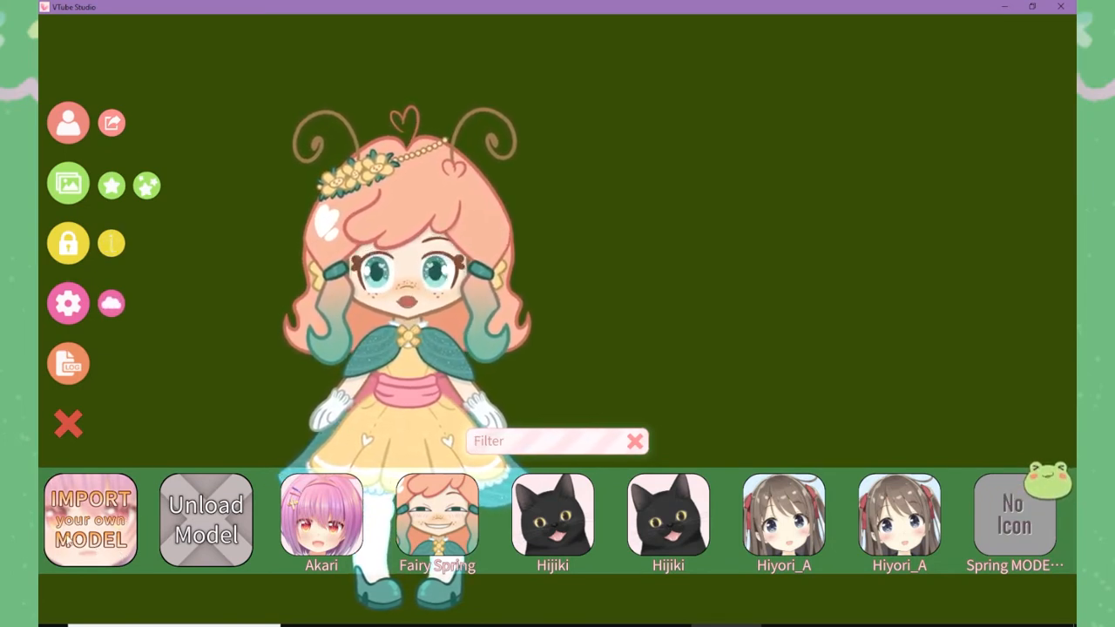
left_click(87, 538)
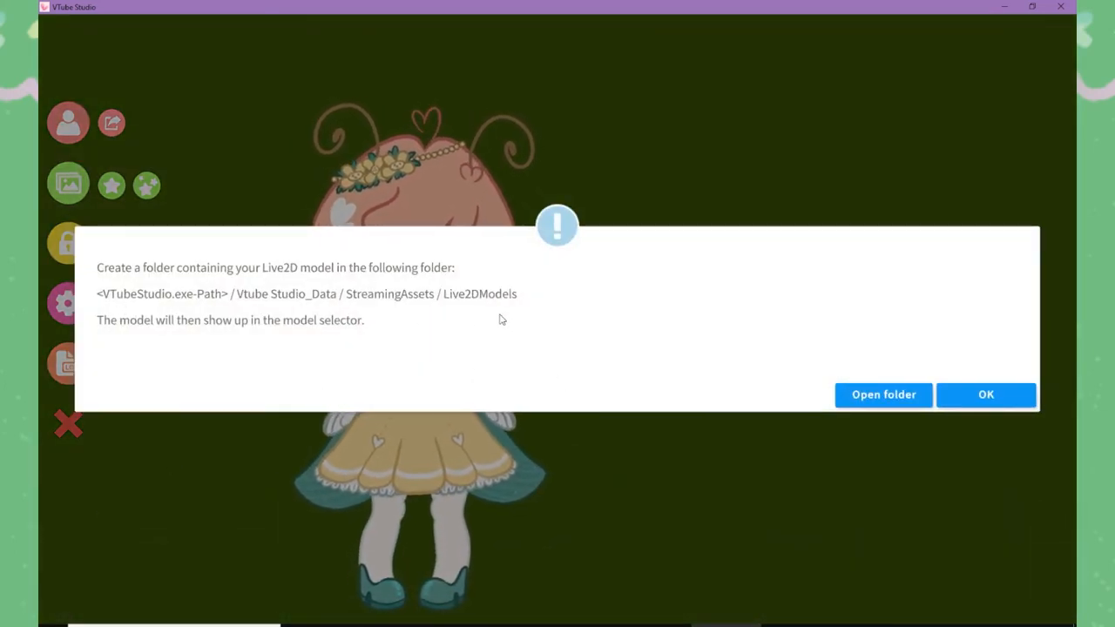
left_click(976, 394)
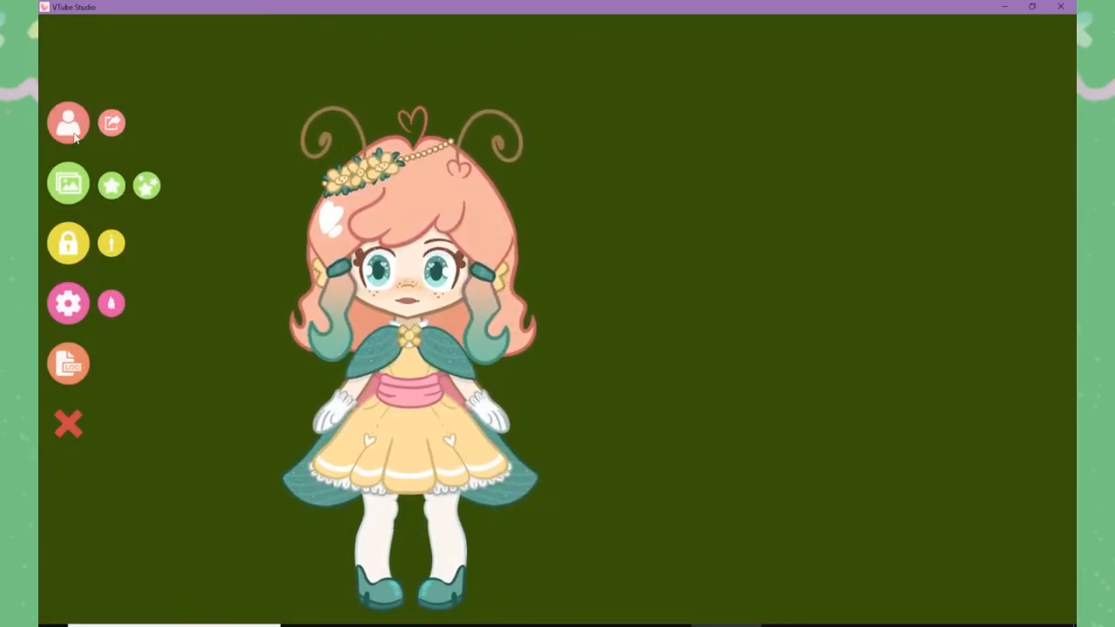
left_click(69, 125)
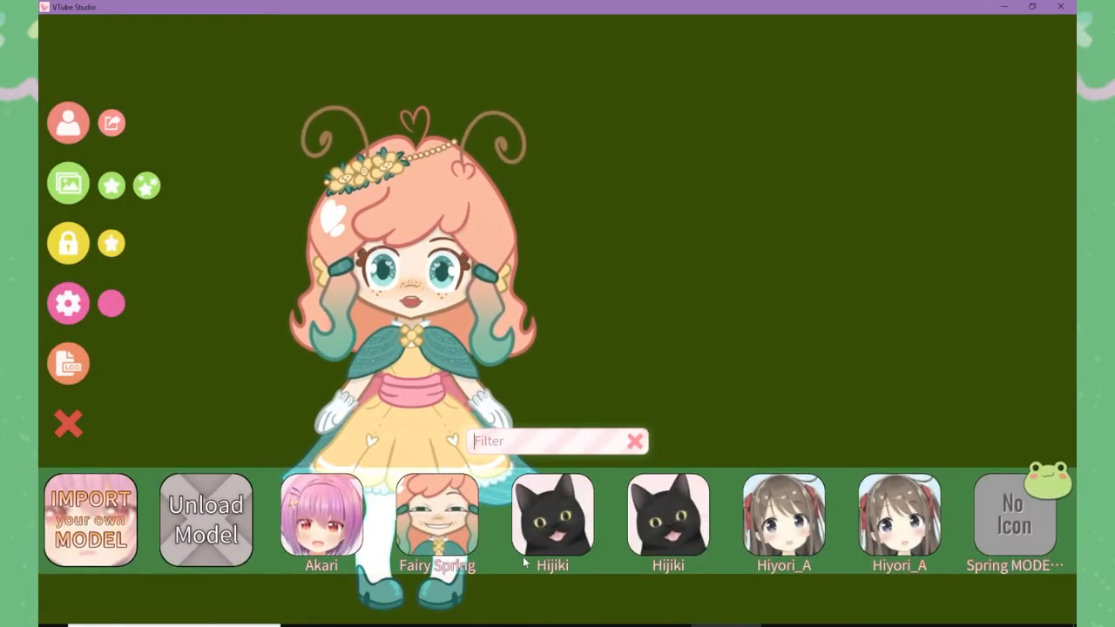
scroll(364, 563, "down", 5)
scroll(665, 563, "up", 5)
scroll(827, 520, "up", 2)
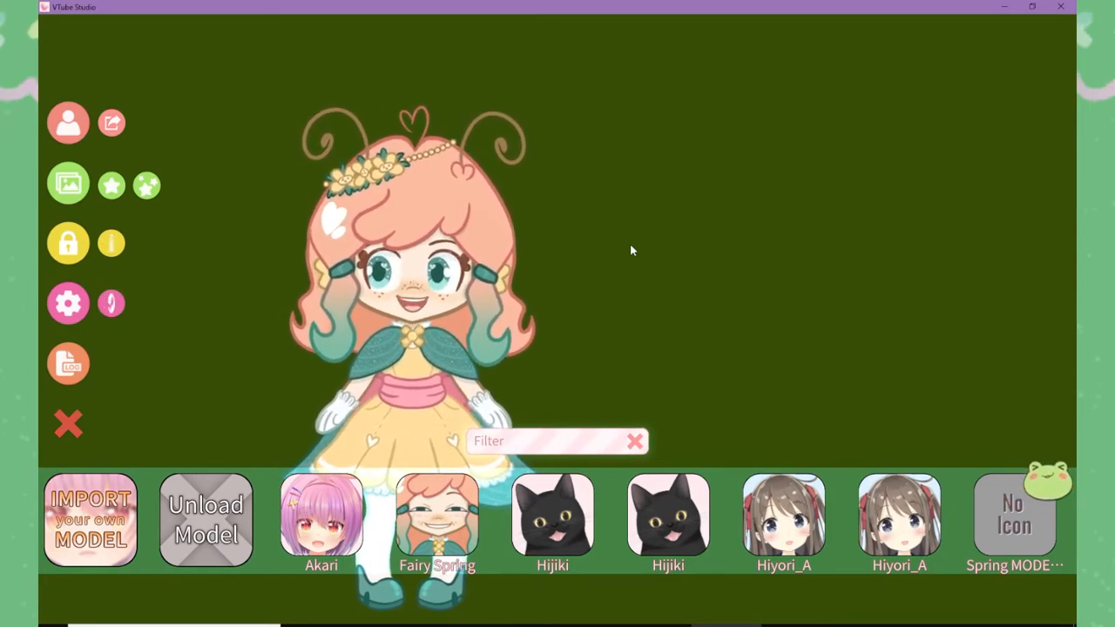
- Open the multiply/screen color customization for the ArtMeshes of Spring MODEL 7 and acknowledge the artist permission notice
left_click(72, 312)
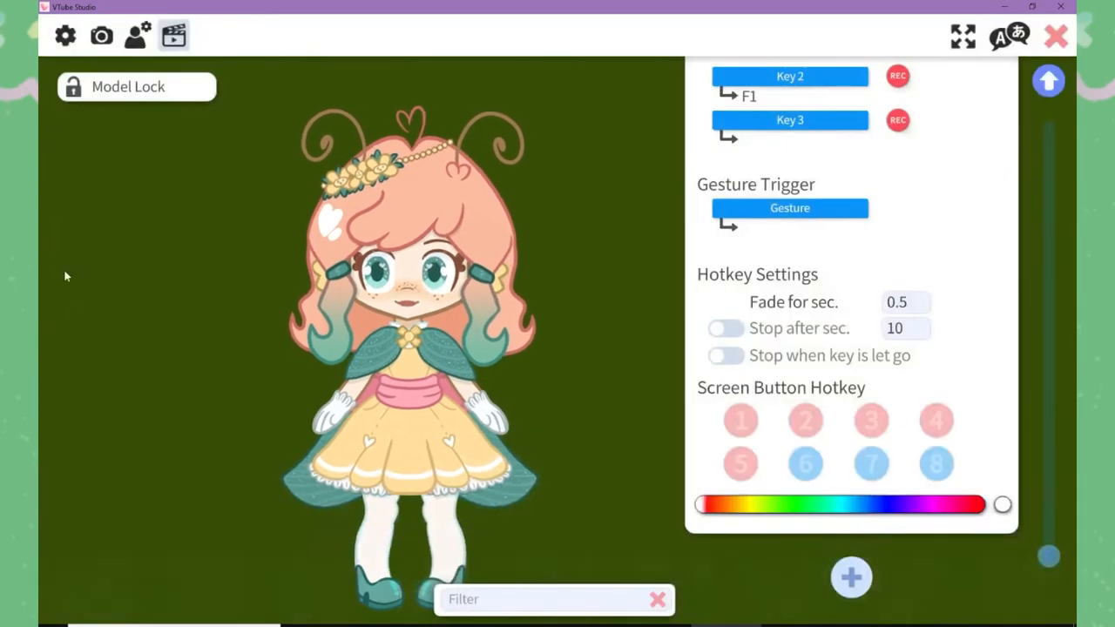
left_click(136, 39)
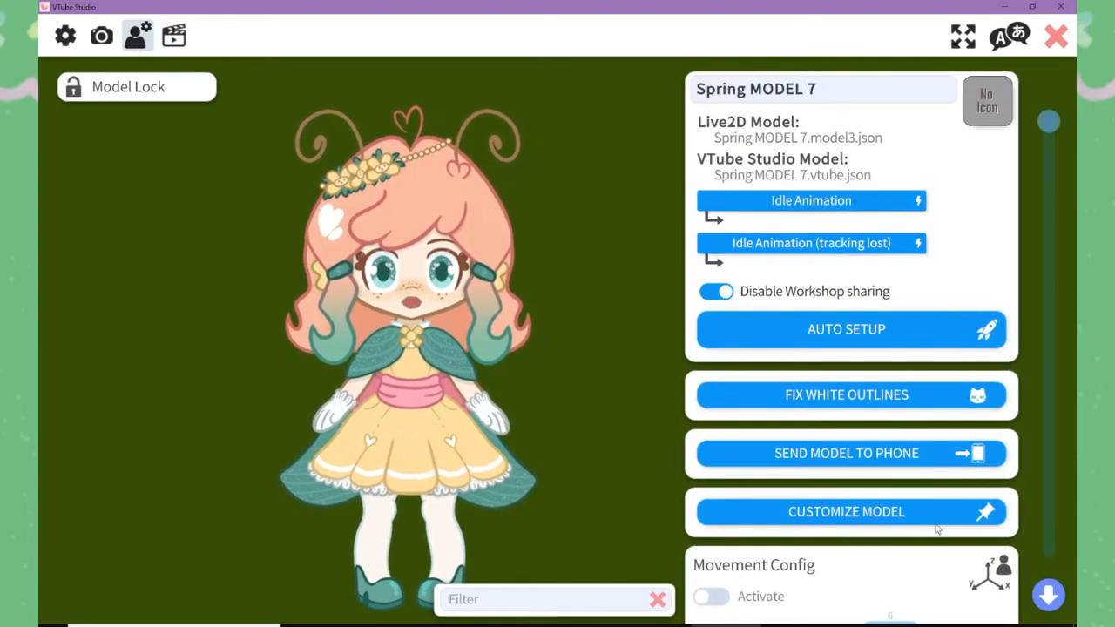
left_click(927, 511)
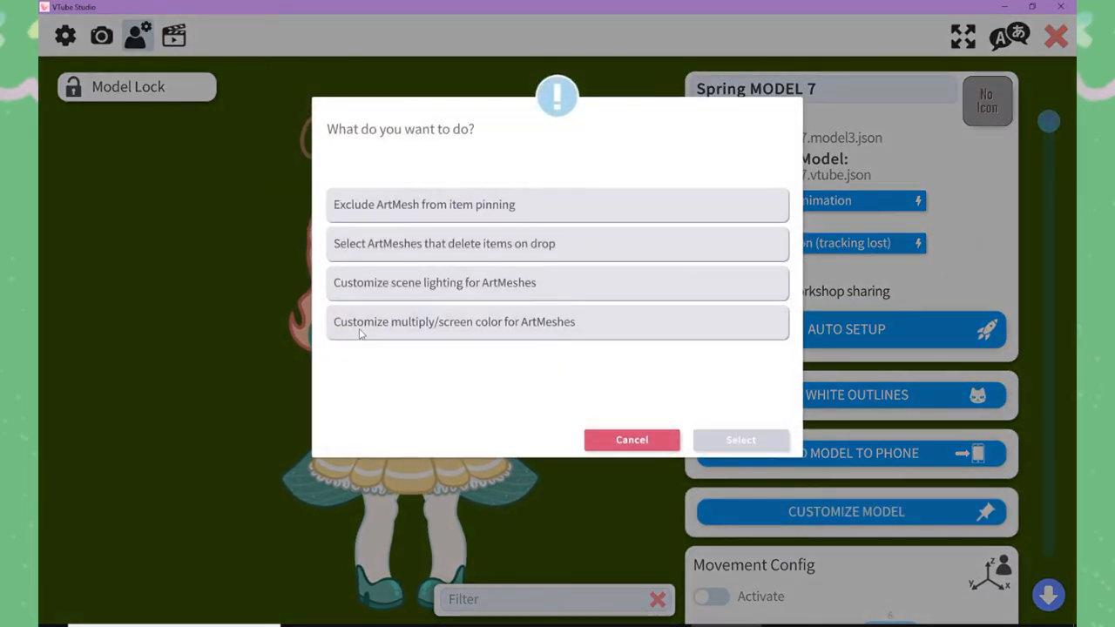
left_click(522, 334)
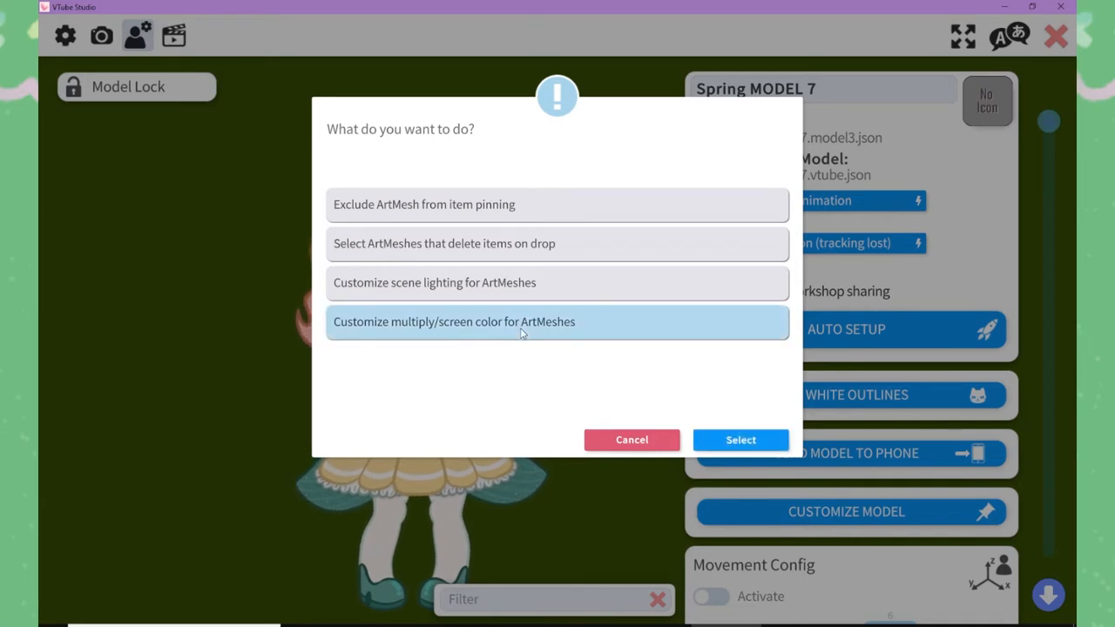
left_click(758, 440)
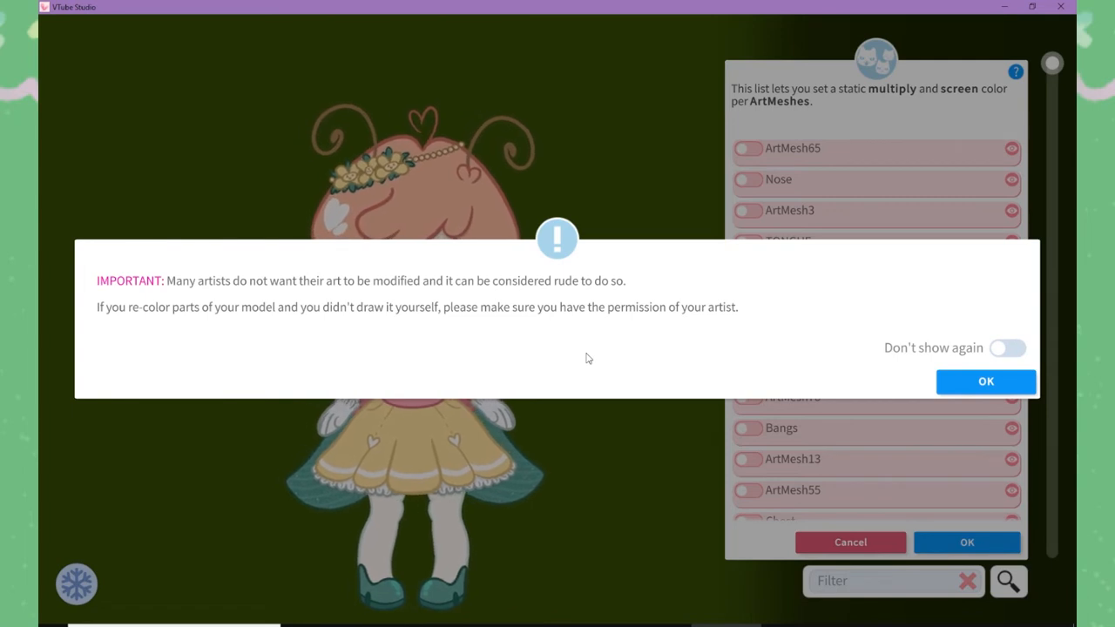
left_click(993, 388)
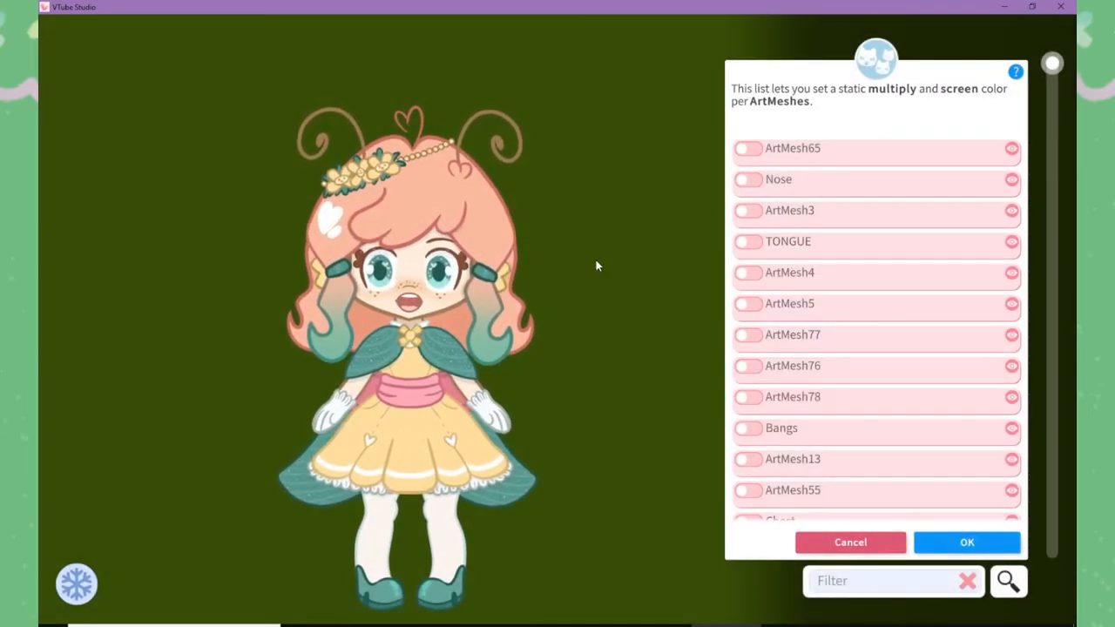
- Recolor the Bangs ArtMesh with multiply color #FF8EE0 and screen color #7C3268
mouse_move(440, 220)
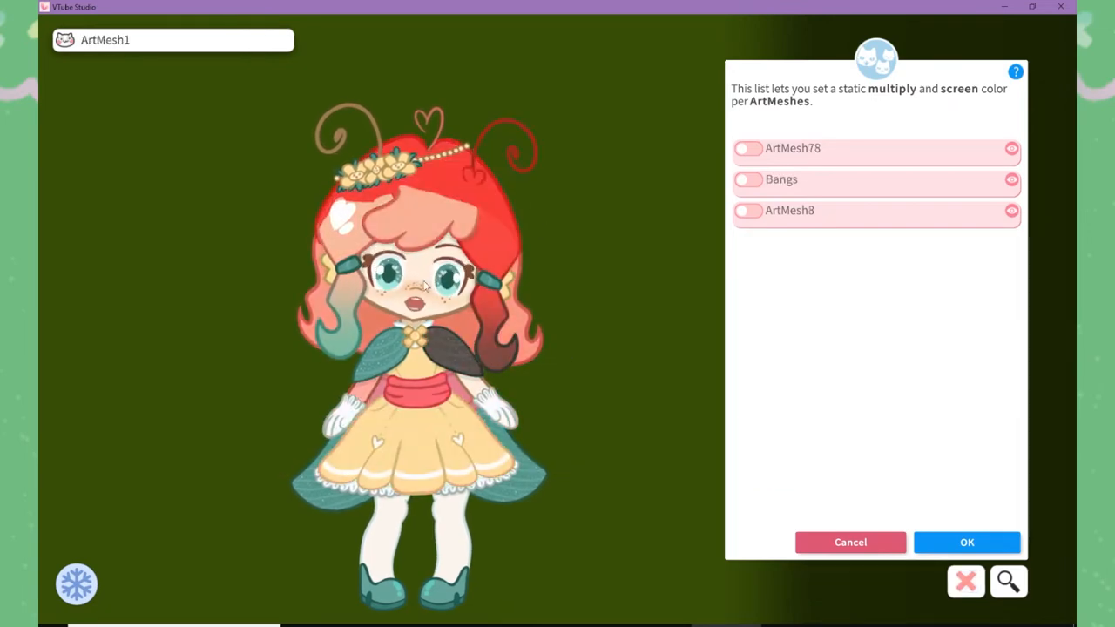
left_click(394, 203)
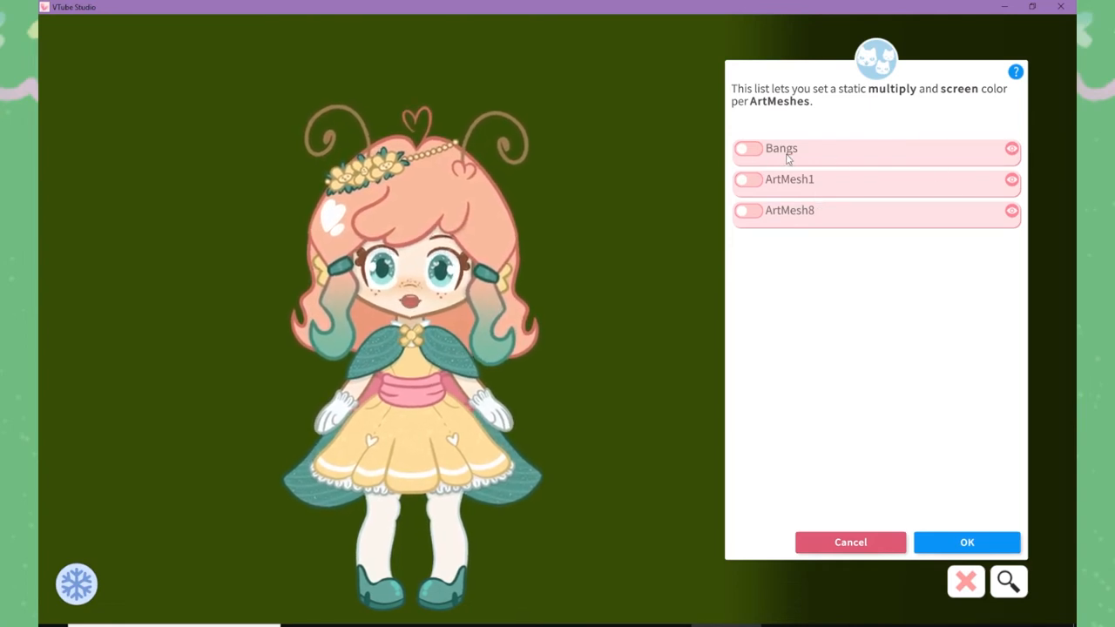
left_click(748, 153)
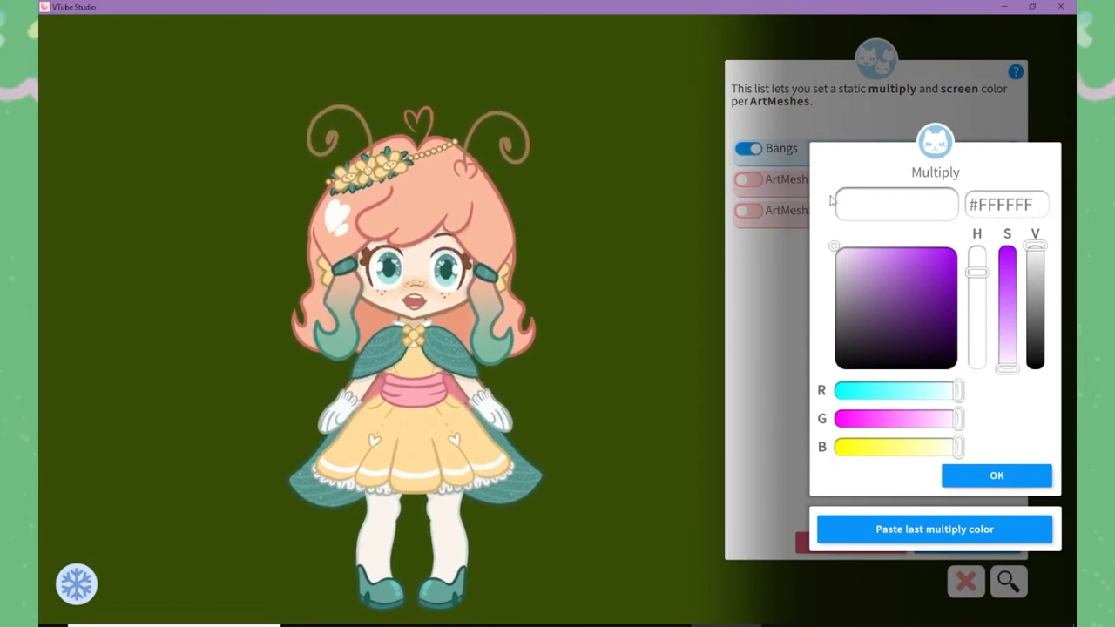
left_click(855, 252)
left_click_drag(855, 252, 889, 246)
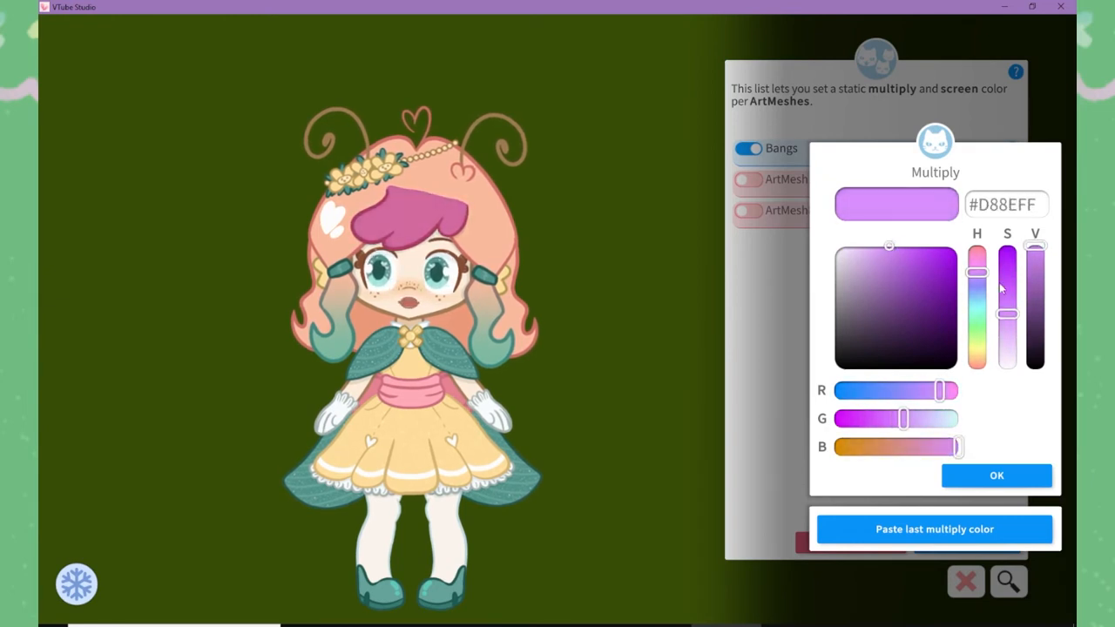
mouse_move(982, 287)
left_mouse_down()
mouse_move(981, 333)
mouse_move(987, 270)
left_mouse_up()
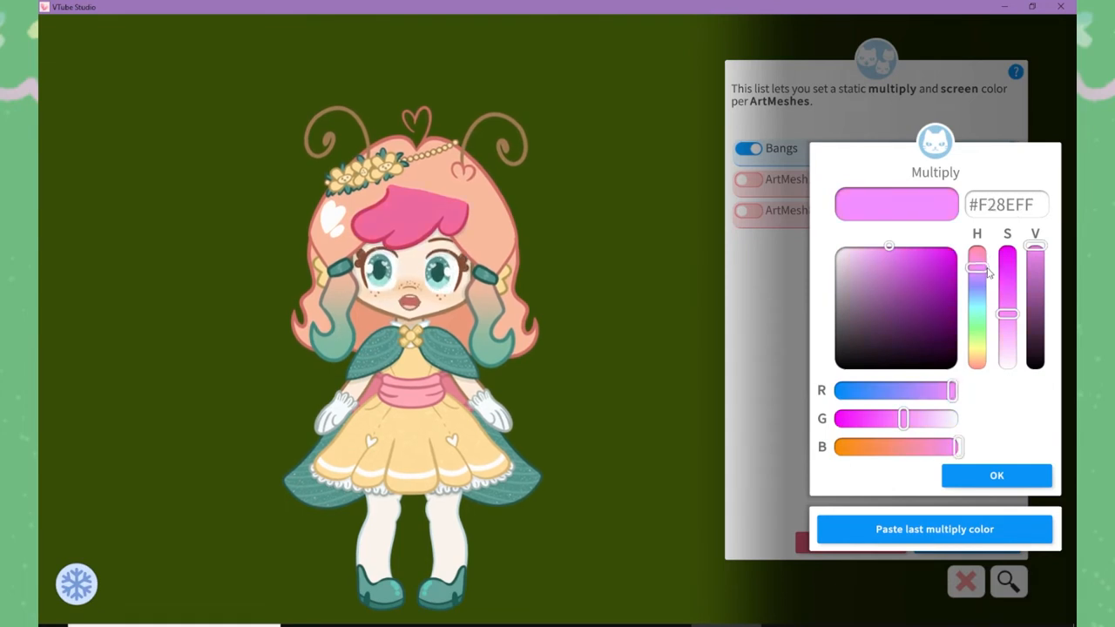
left_click_drag(989, 277, 990, 264)
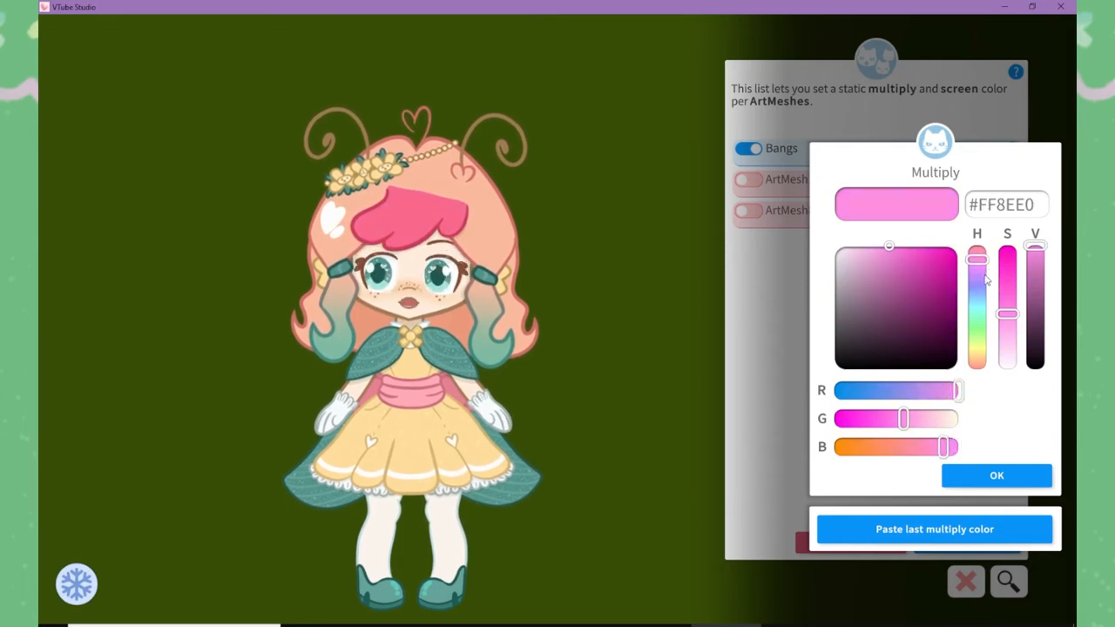
left_click(1009, 477)
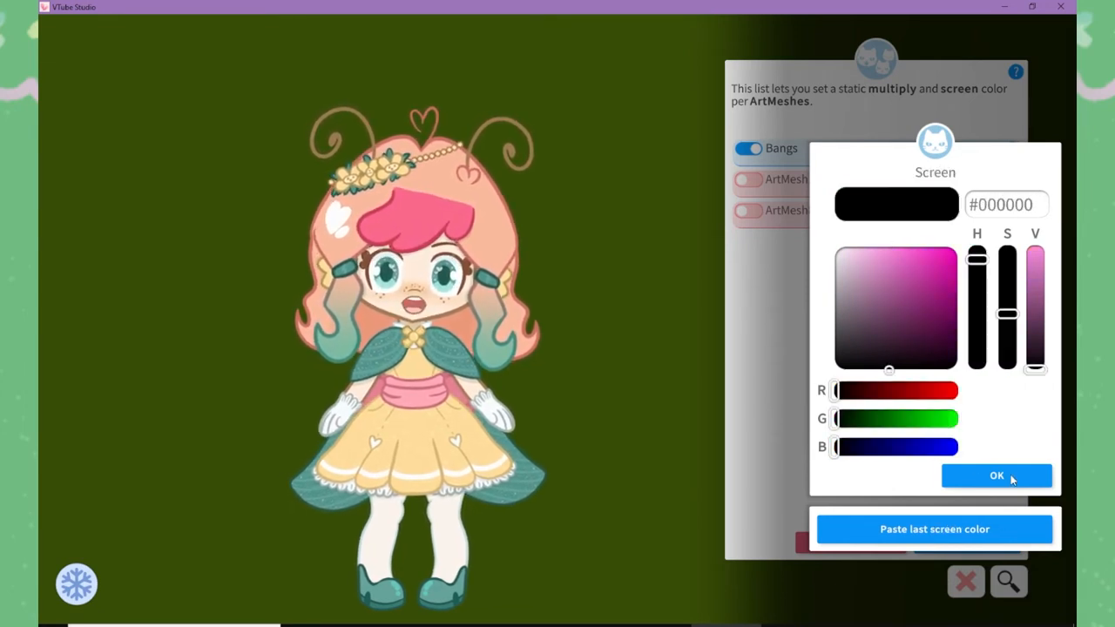
left_click_drag(886, 349, 908, 311)
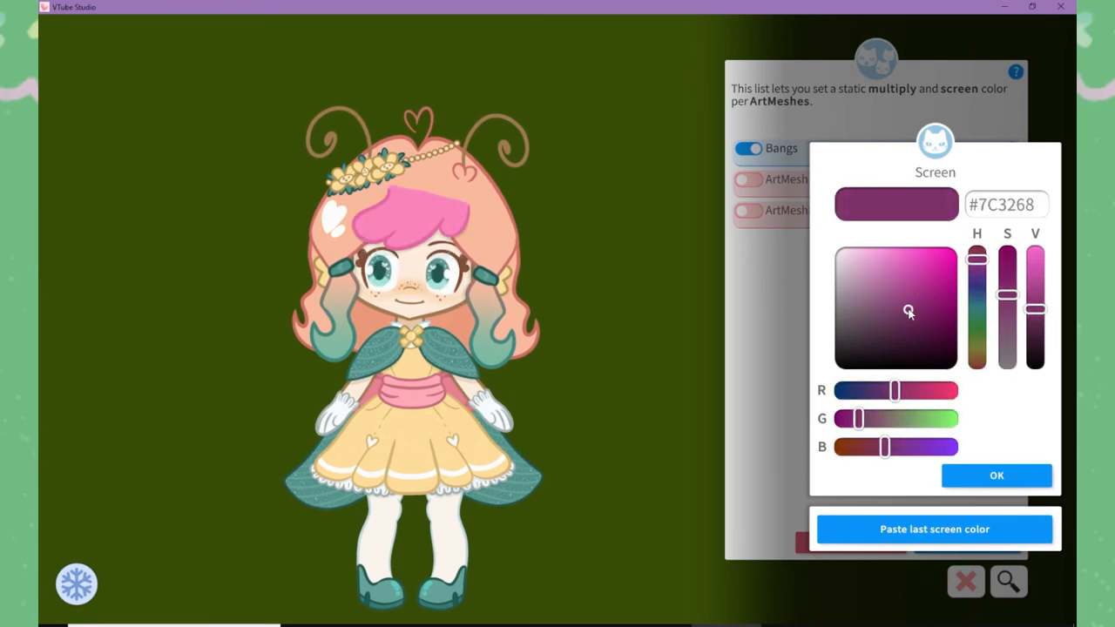
left_click(1019, 483)
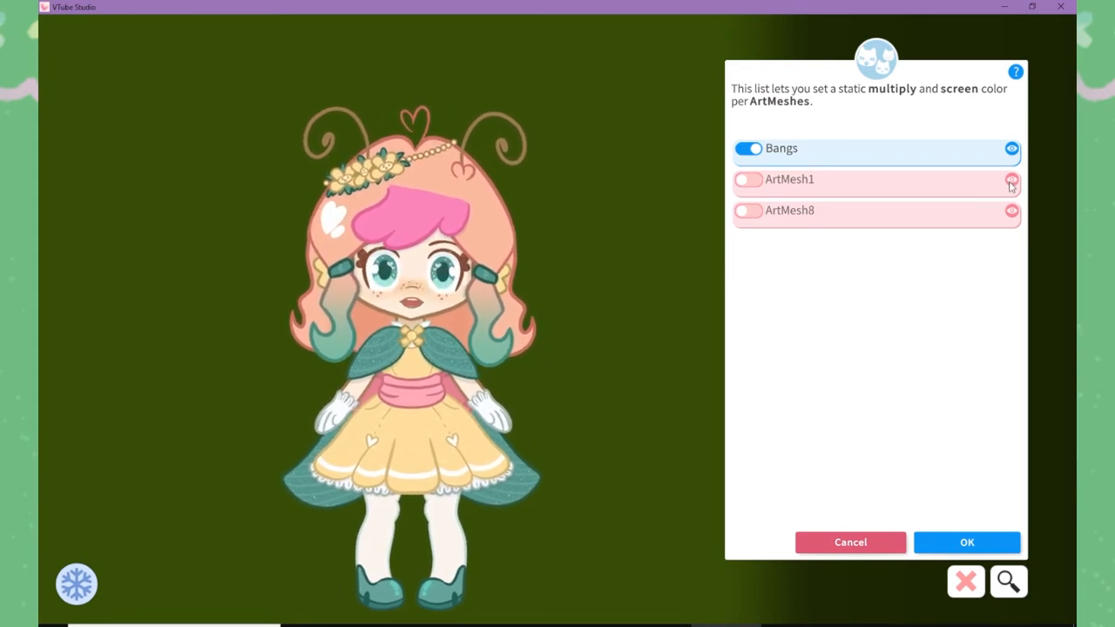
- Apply the last multiply and screen colors to ArtMesh1 on the hair, and enable recoloring for ArtMesh78
left_click(748, 181)
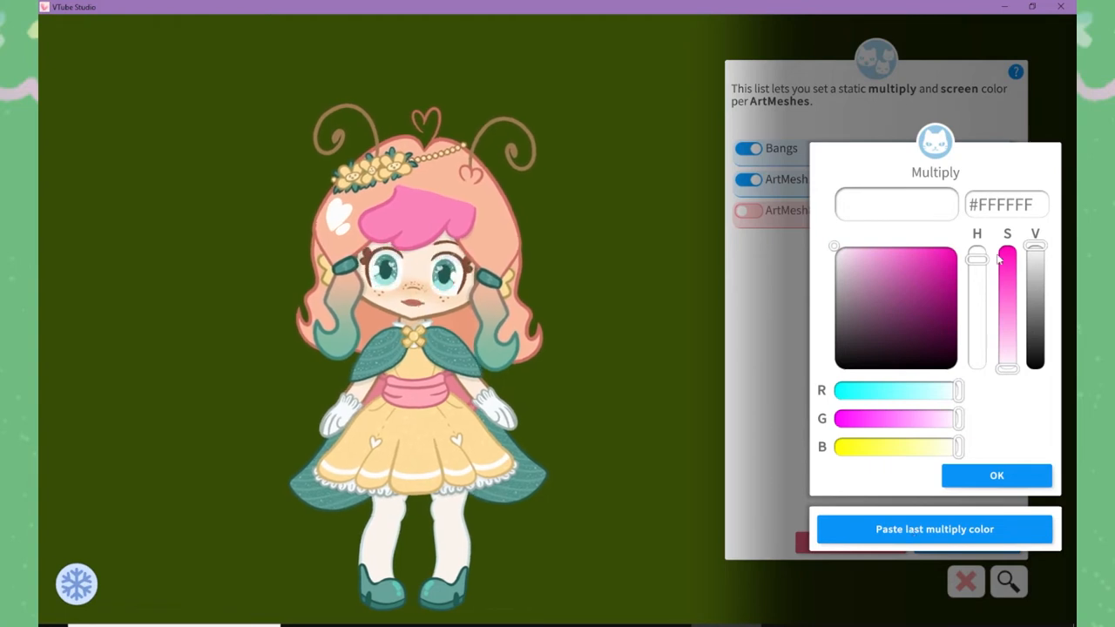
left_click(938, 537)
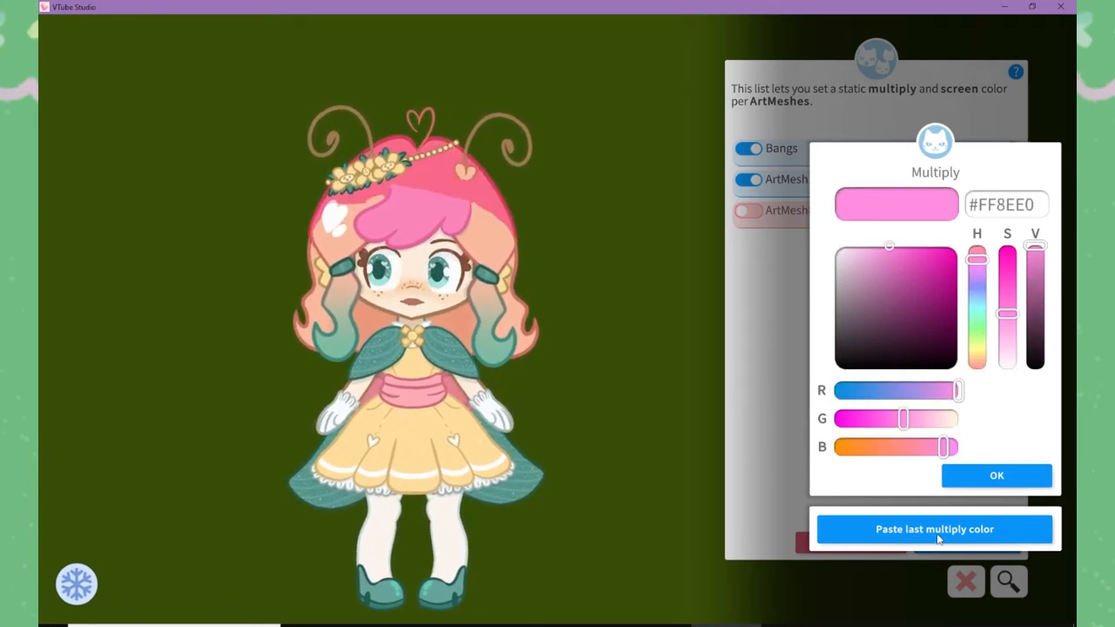
left_click(998, 478)
left_click(949, 538)
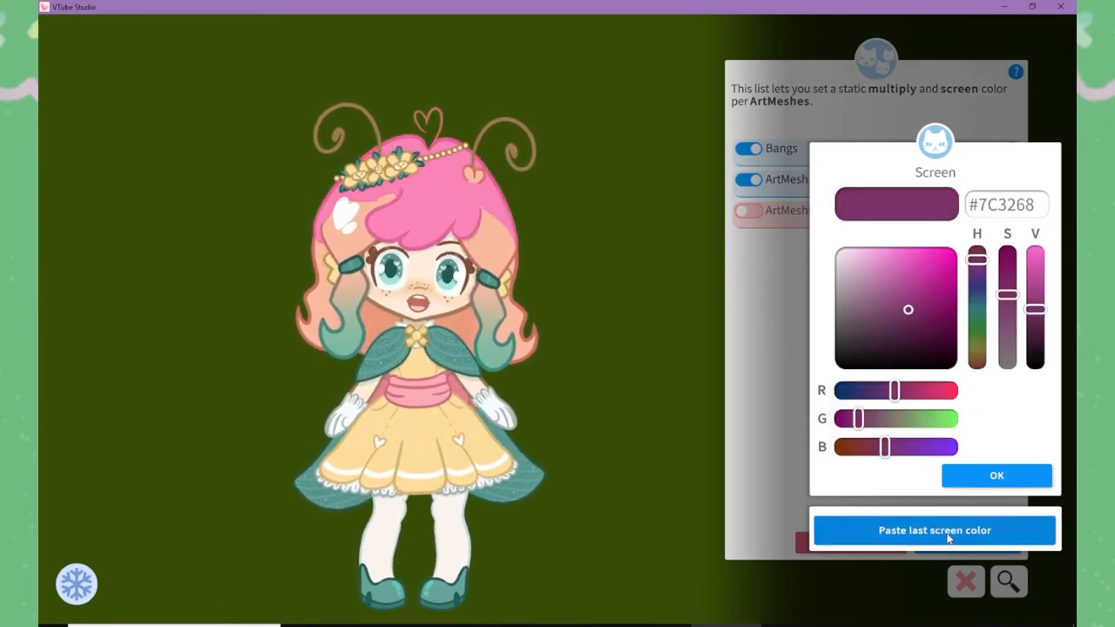
left_click(997, 476)
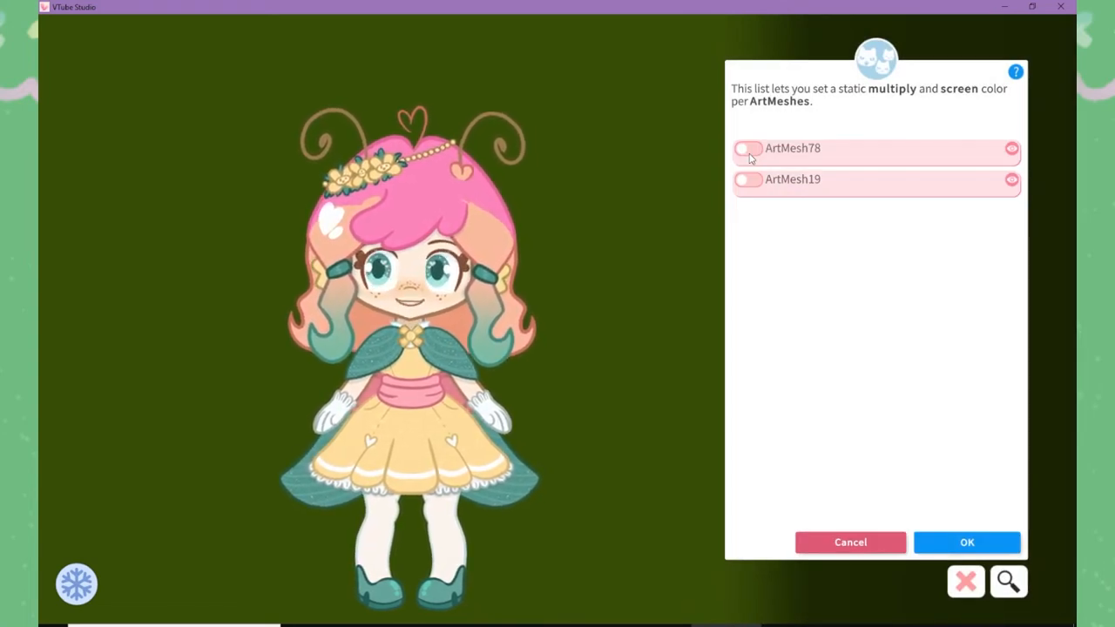
left_click(747, 150)
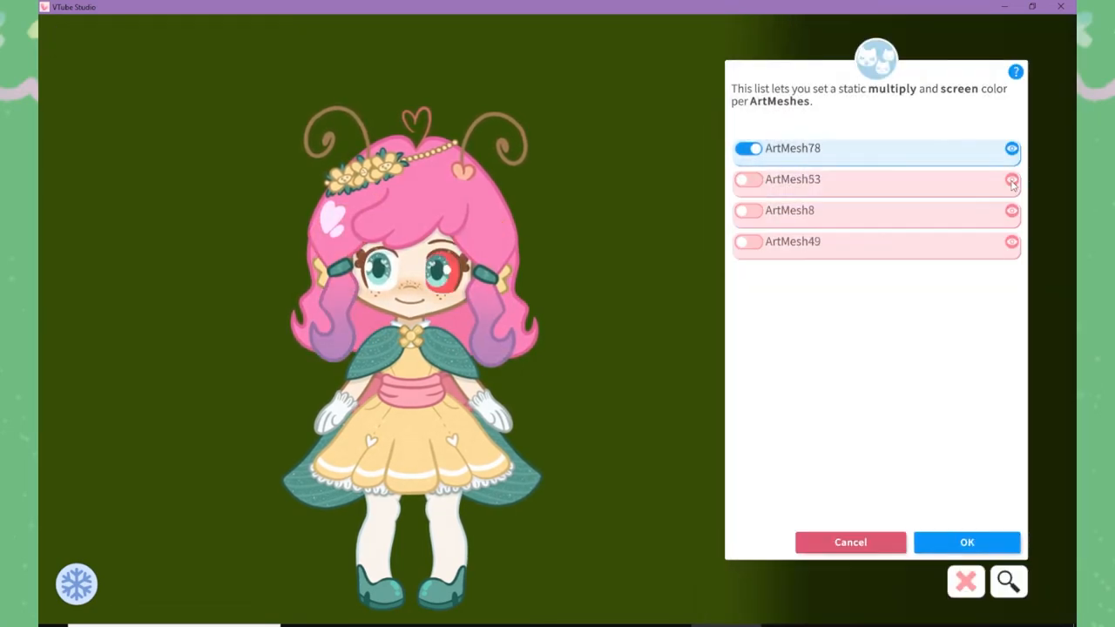
- Enable recoloring for ArtMesh49 and tint that eye's iris green
left_click(747, 244)
left_click(978, 533)
left_click(967, 475)
left_click_drag(913, 315, 848, 328)
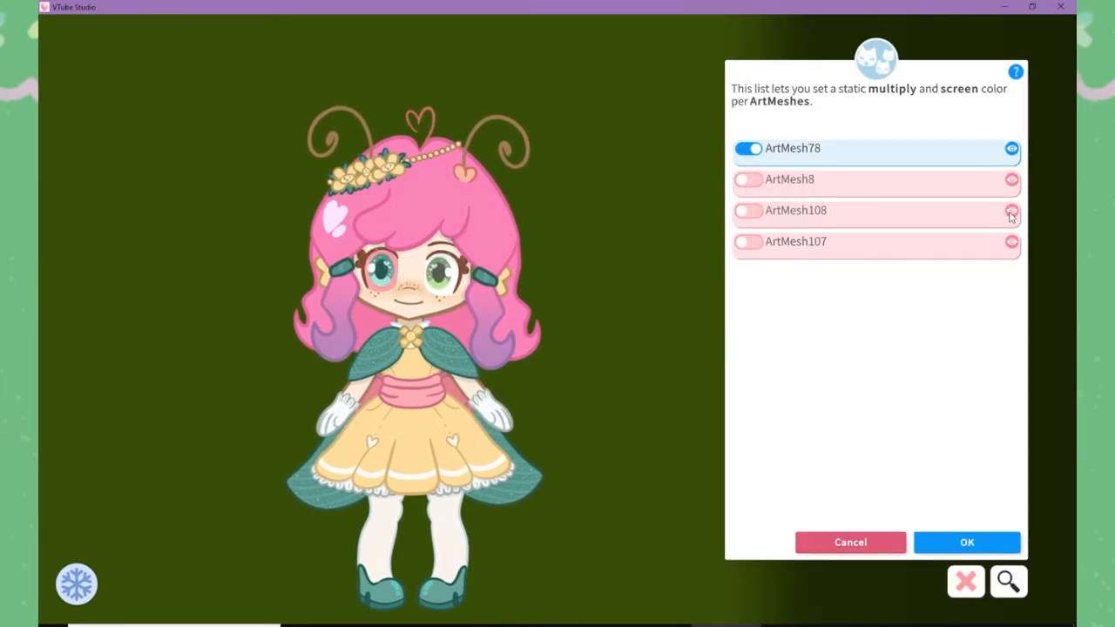
- Recolor the first antenna (ArtMesh10) pink with the last multiply color and the last screen color
left_click(747, 180)
left_click(961, 475)
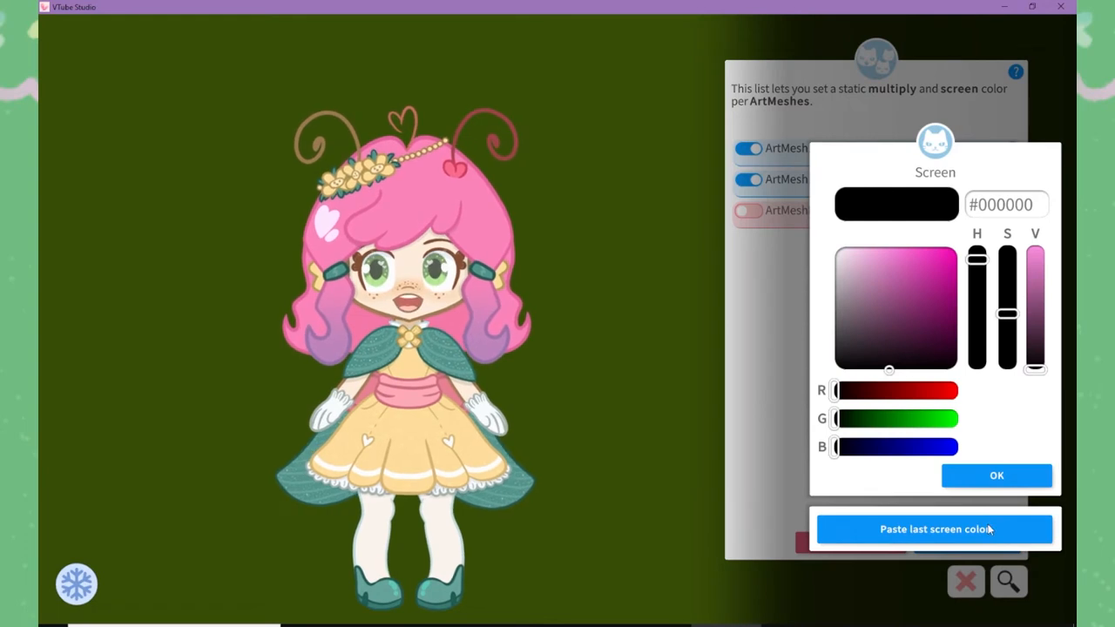
left_click(997, 528)
left_click(996, 477)
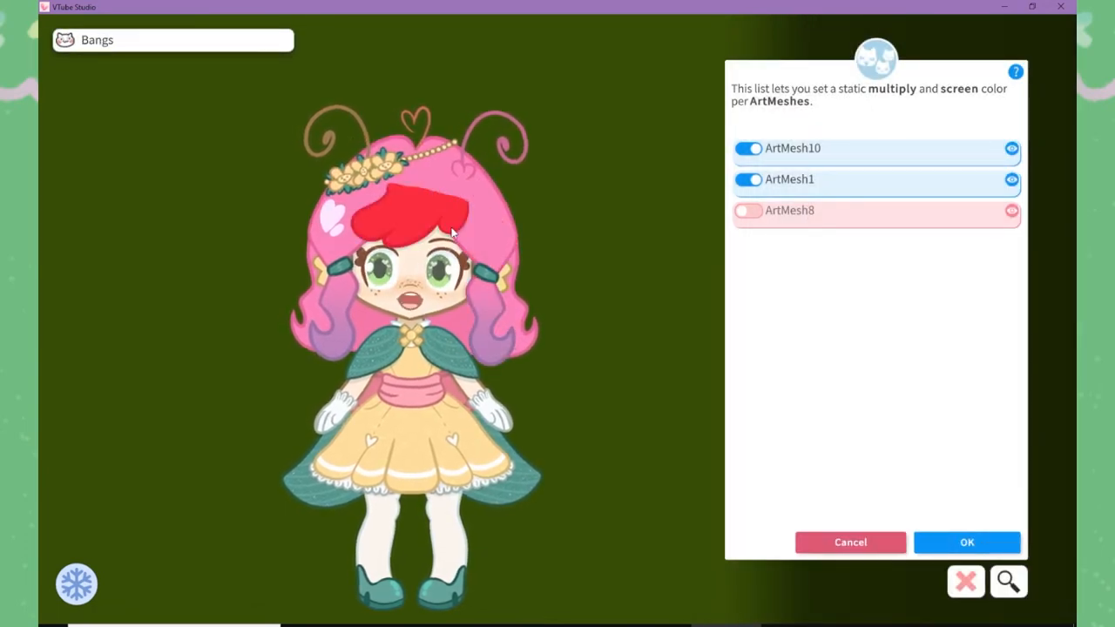
- Reopen the color settings of the Bangs ArtMesh and reconfirm its multiply and screen colors for reuse
left_click(395, 214)
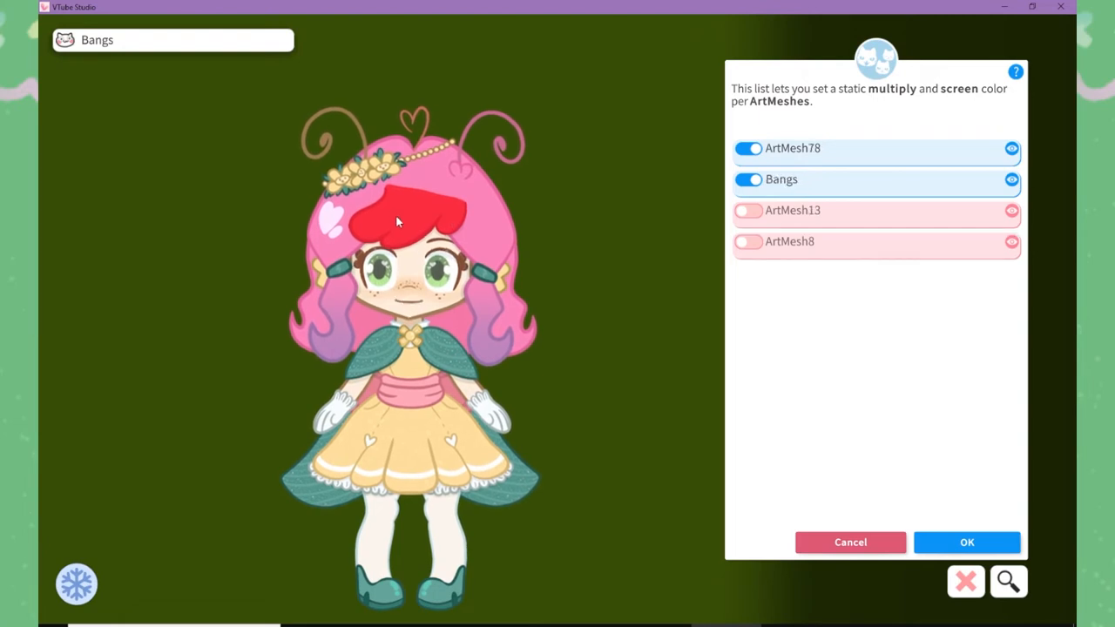
left_click(946, 187)
left_click(1040, 479)
left_click(1040, 478)
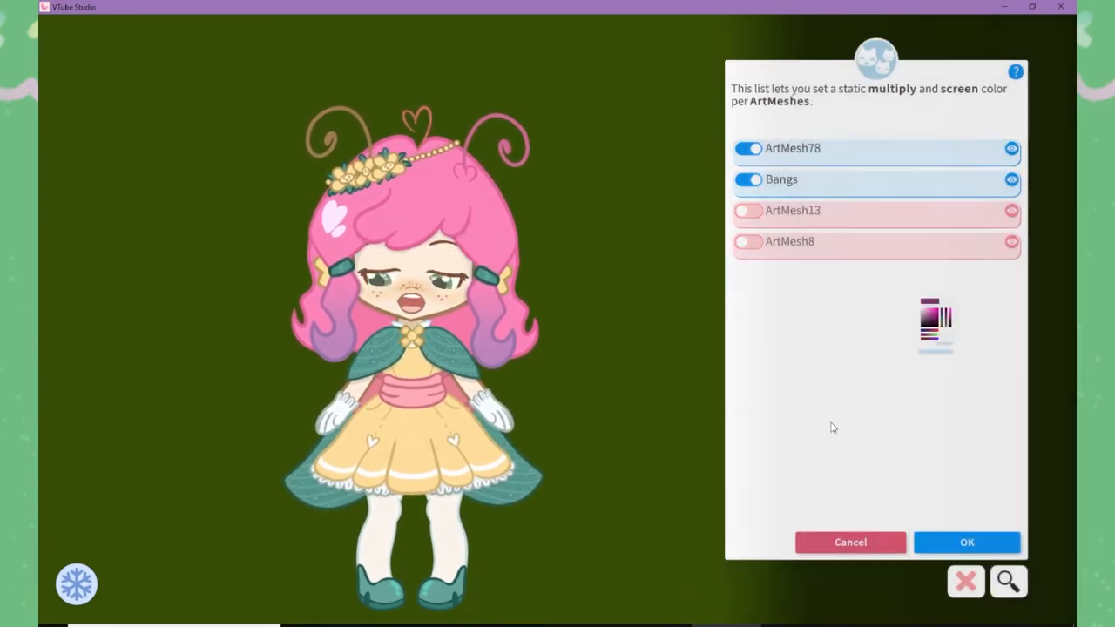
- Recolor the other antenna (ArtMesh80) pink, reusing the multiply color #FF8EE0 and the screen color of the bangs
left_click(365, 137)
left_click(747, 149)
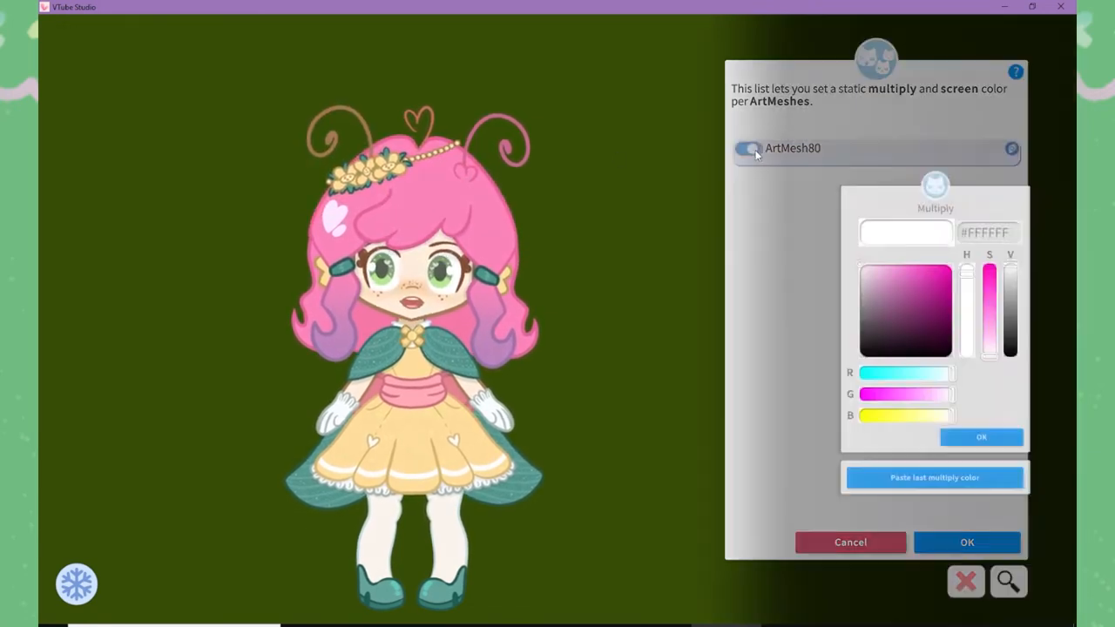
left_click(880, 542)
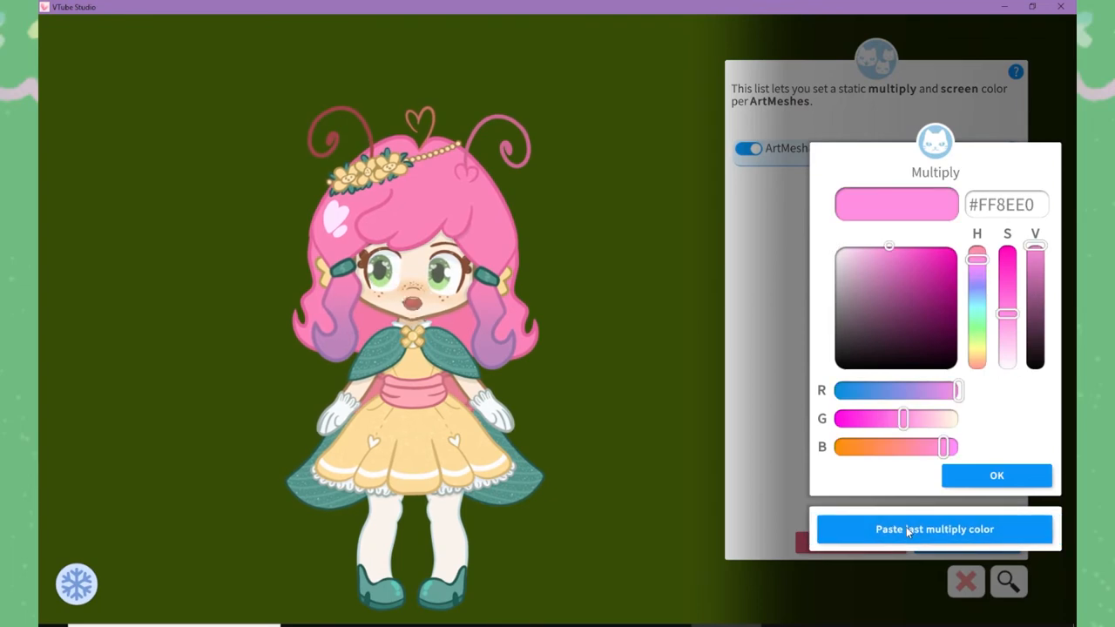
left_click(1025, 485)
left_click(1024, 479)
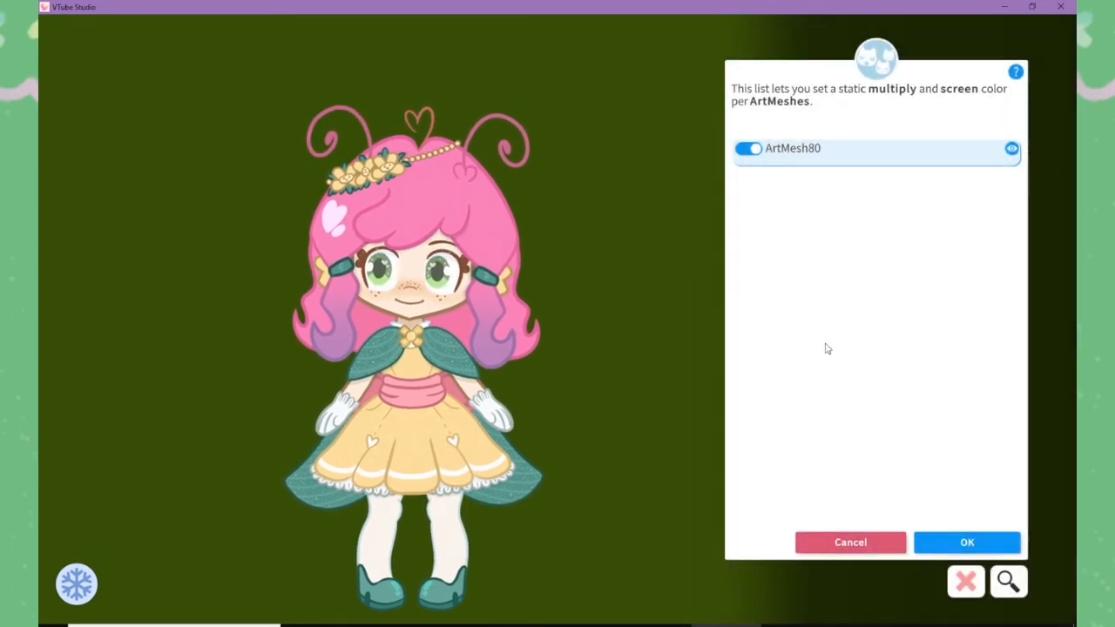
- Recolor the heart-shaped antenna (ArtMesh12) pink to match the other antennae
left_click(417, 107)
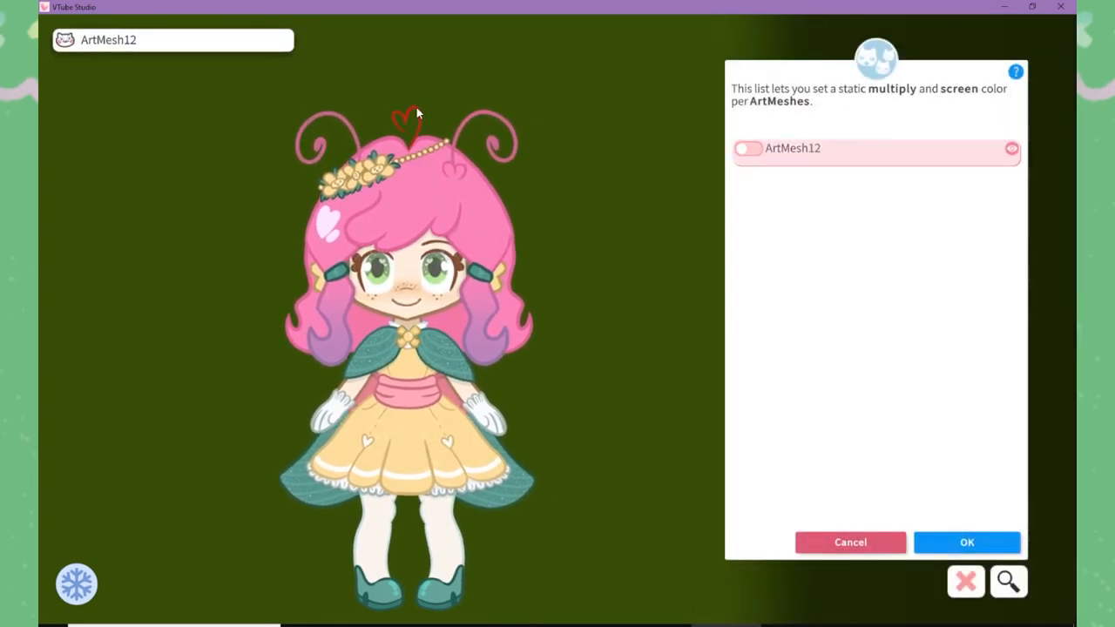
left_click(915, 153)
left_click(996, 475)
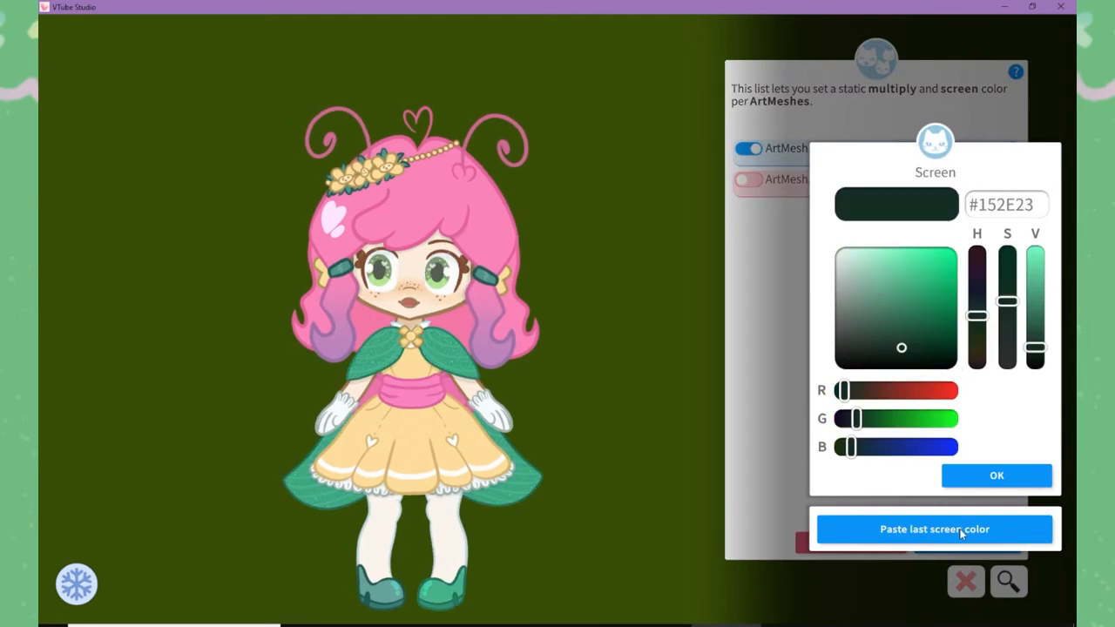
- Apply the screen color #152E23 to the cape part ArtMesh109, and recolor the remaining shoe (ArtMesh76) green
left_click(994, 474)
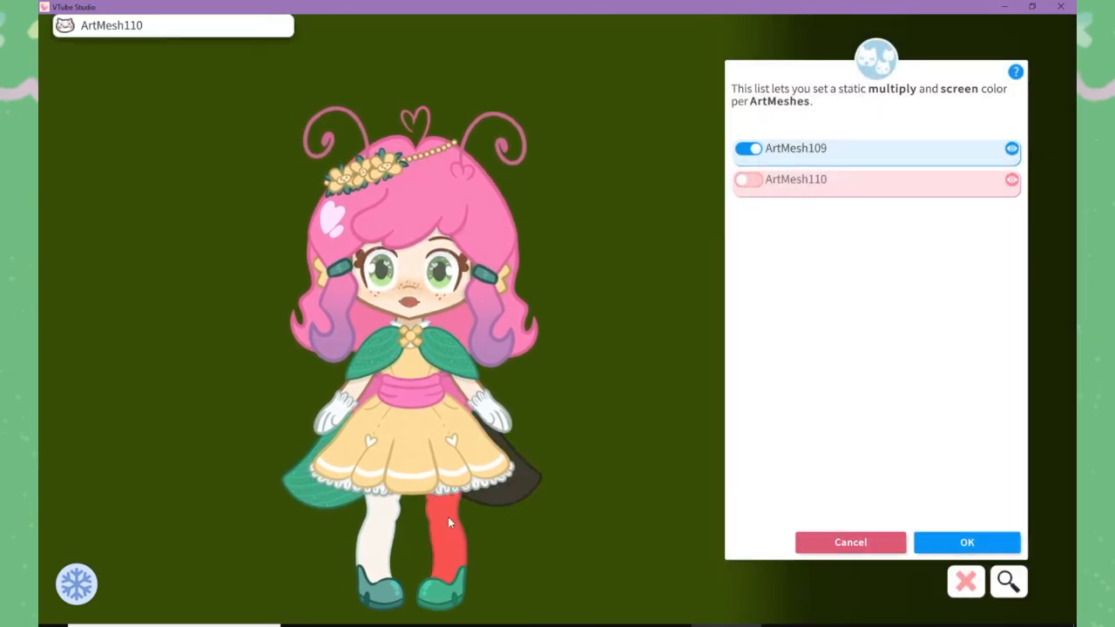
left_click(376, 589)
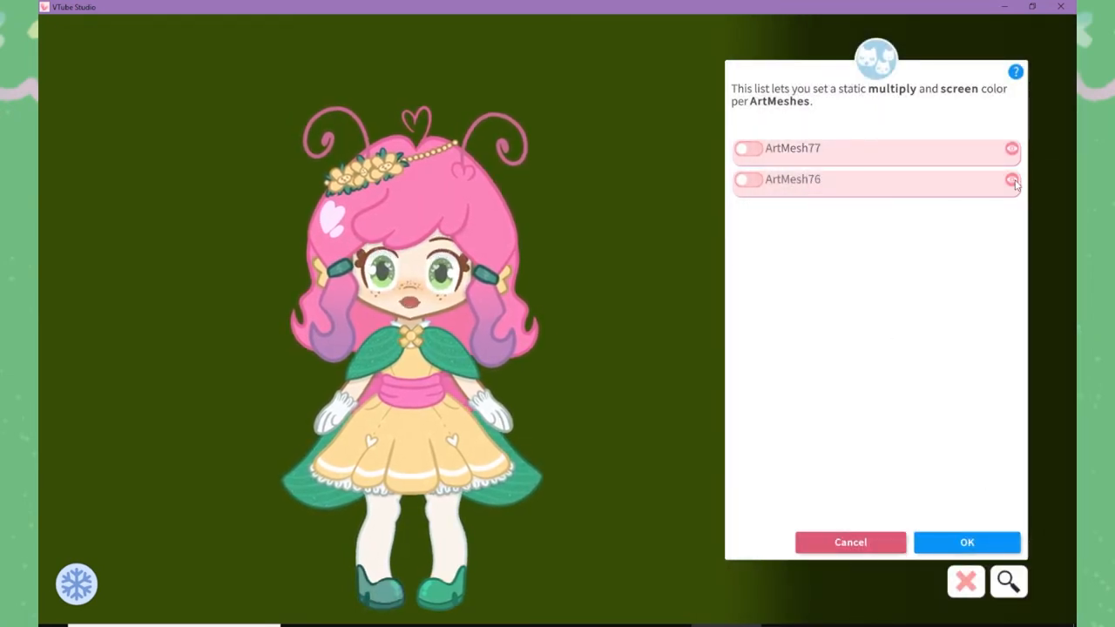
left_click(748, 180)
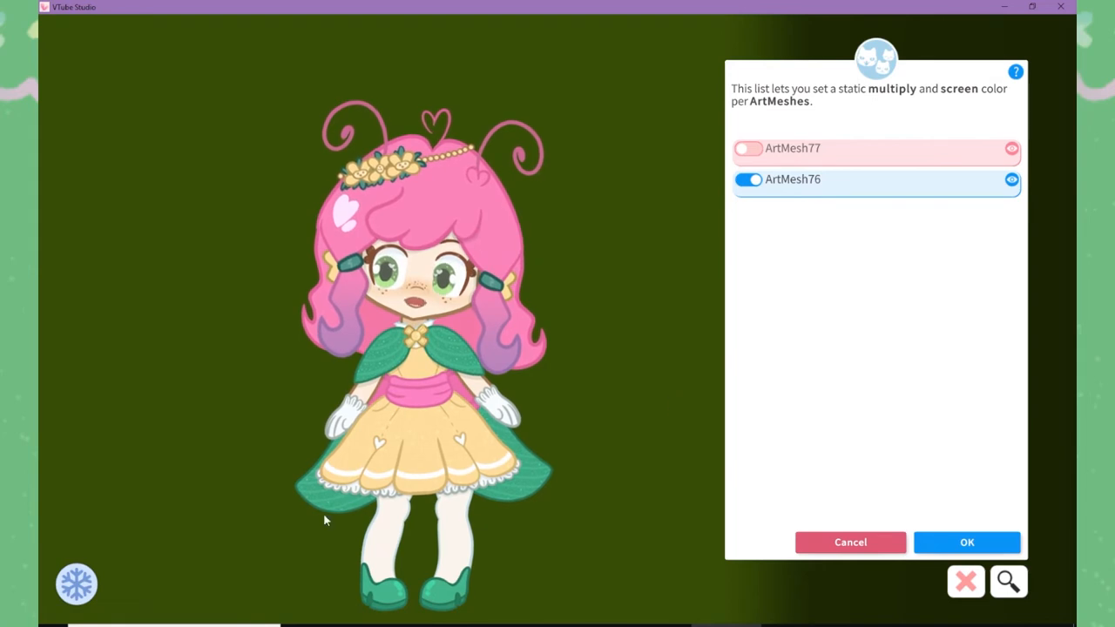
- Try an orange tint on the dress skirt (ArtMesh66) and switch its recoloring off again
left_click(433, 466)
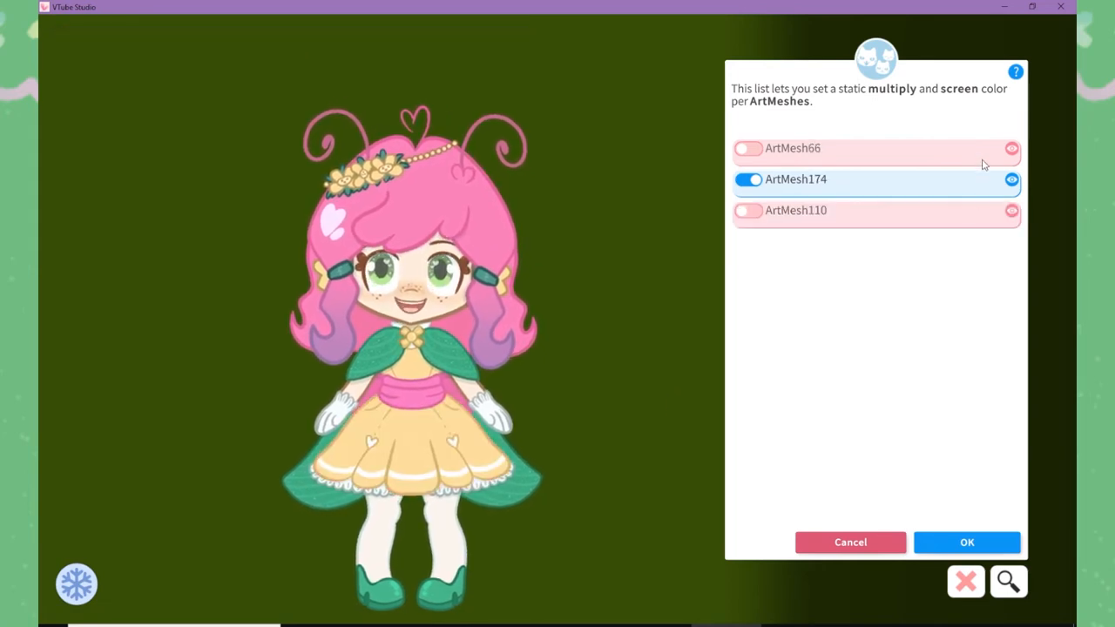
left_click(748, 149)
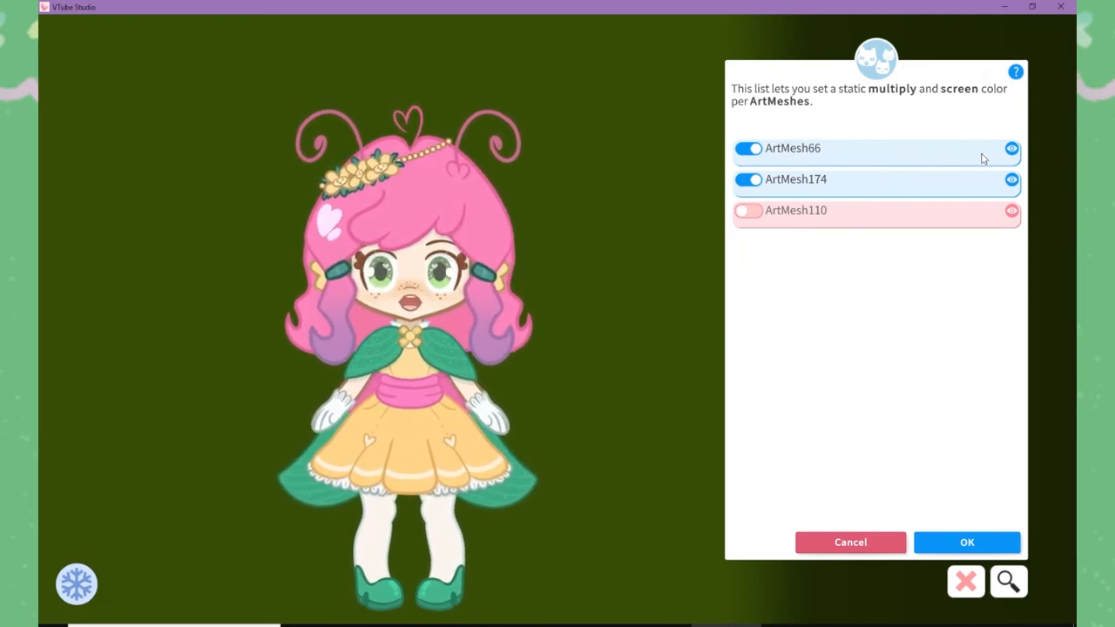
left_click(1013, 149)
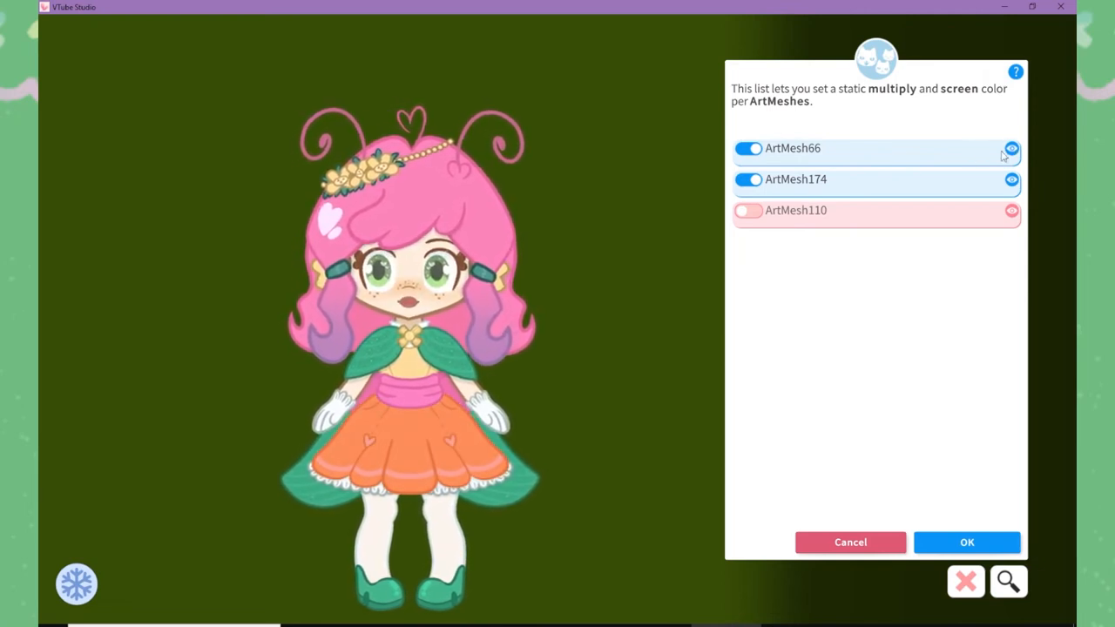
left_click(747, 153)
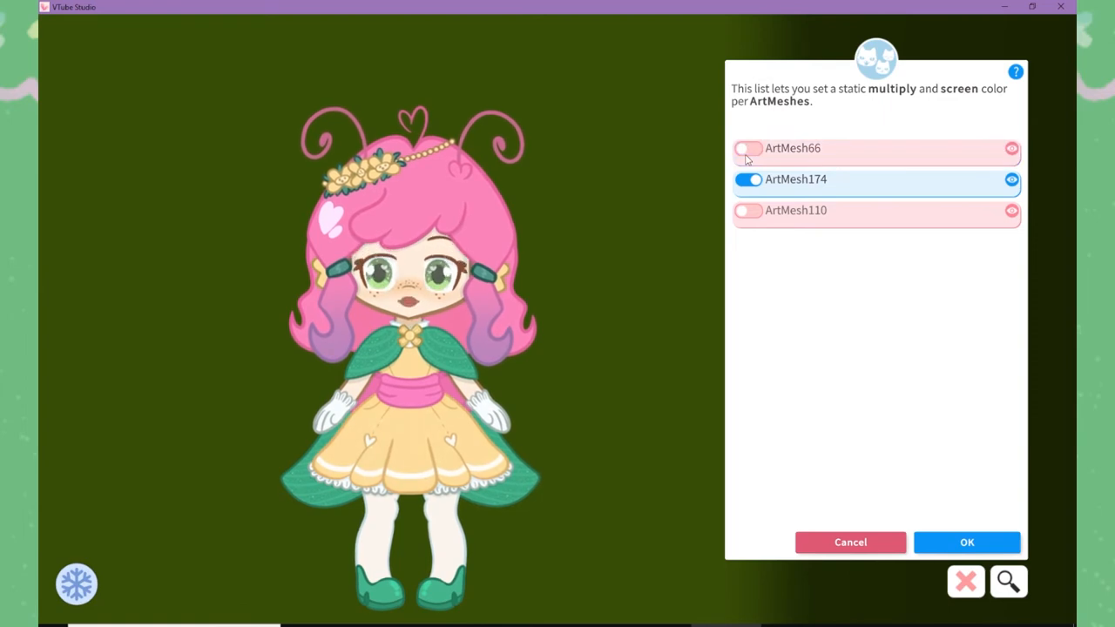
- Enable recoloring for the skirt (ArtMesh66), confirm its screen color as #000000, and save the ArtMesh color settings
left_click(747, 152)
left_click(1013, 477)
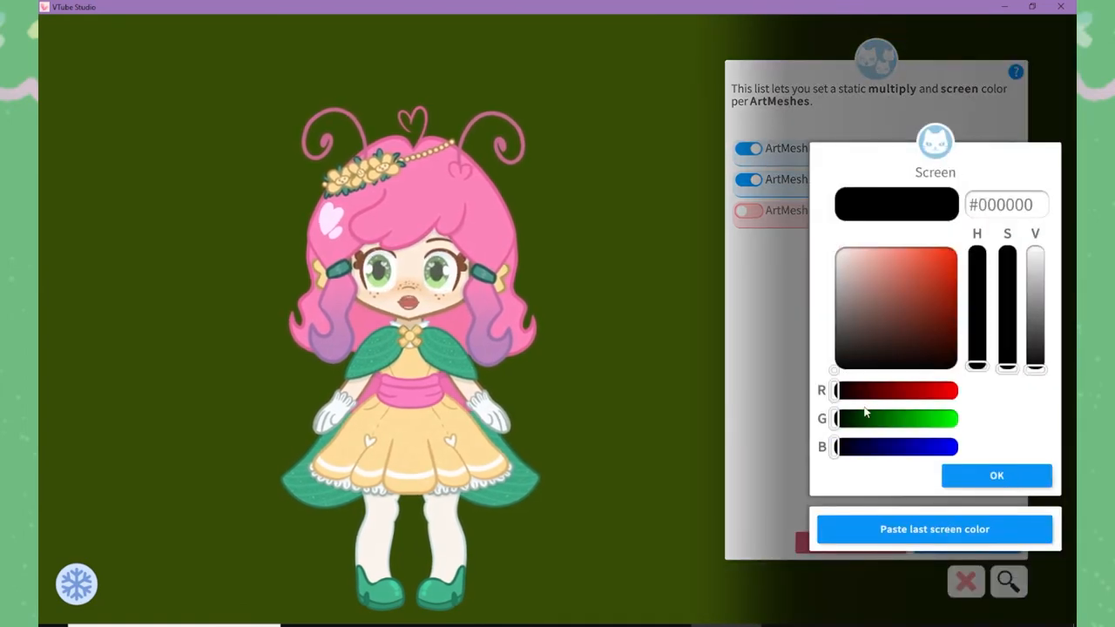
left_click(997, 476)
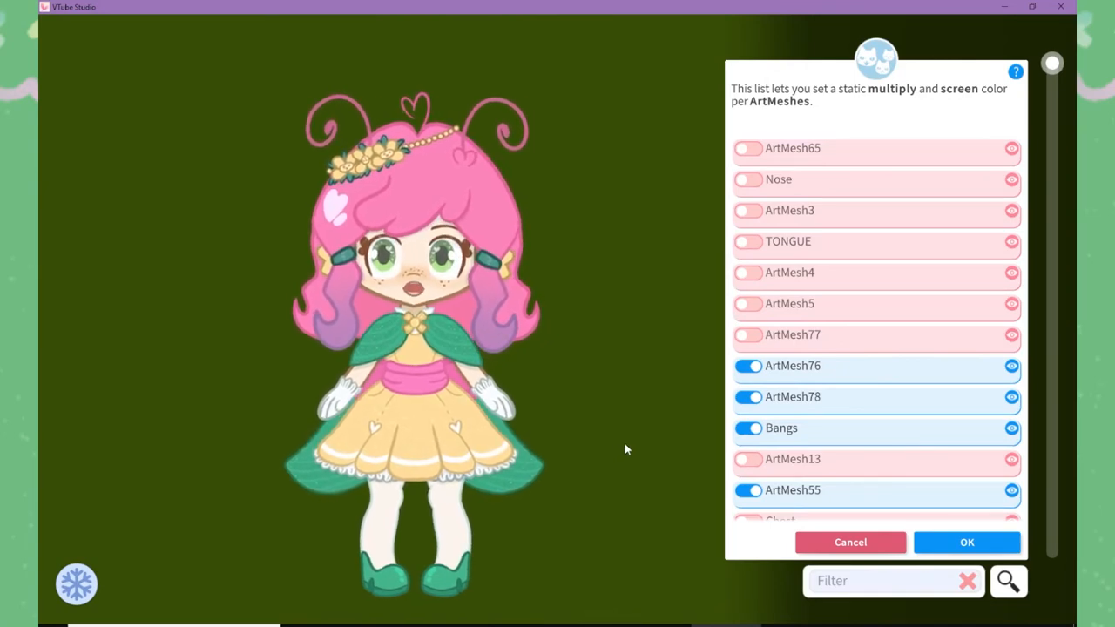
left_click(1008, 540)
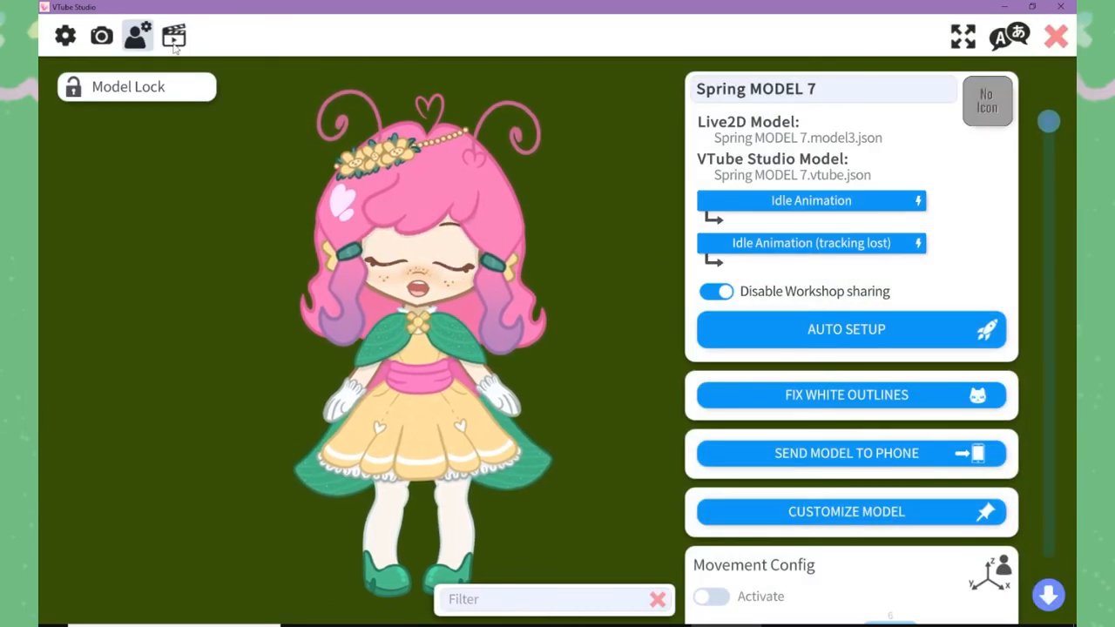
- Add a new hotkey at the end of the model's hotkeys and name it "Change Model to Trocial Drin"
left_click(174, 41)
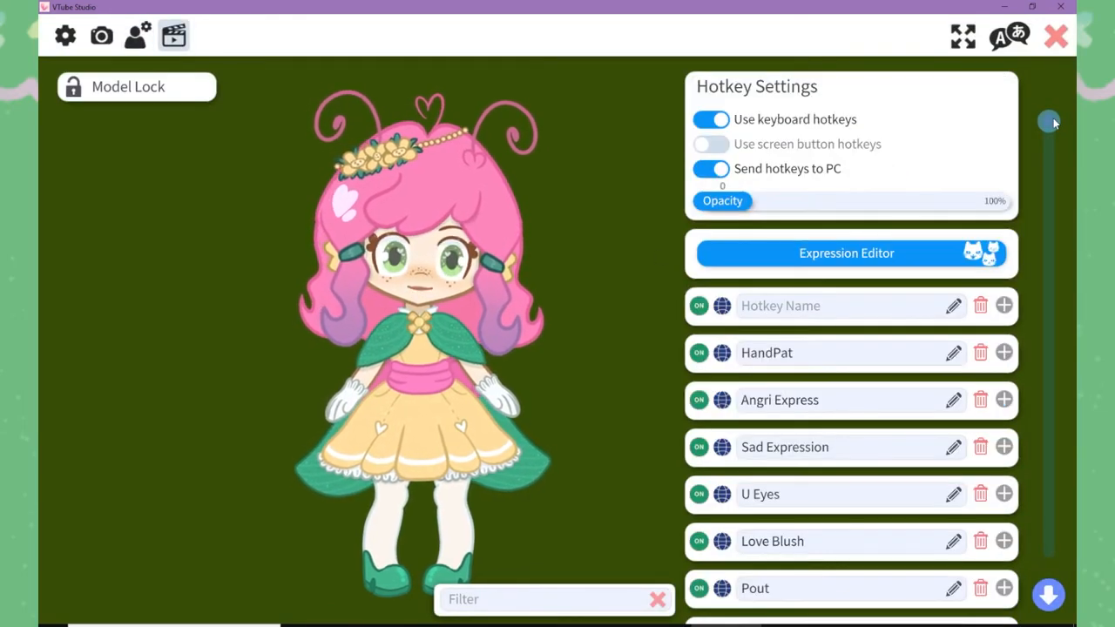
left_click_drag(1054, 124, 1070, 568)
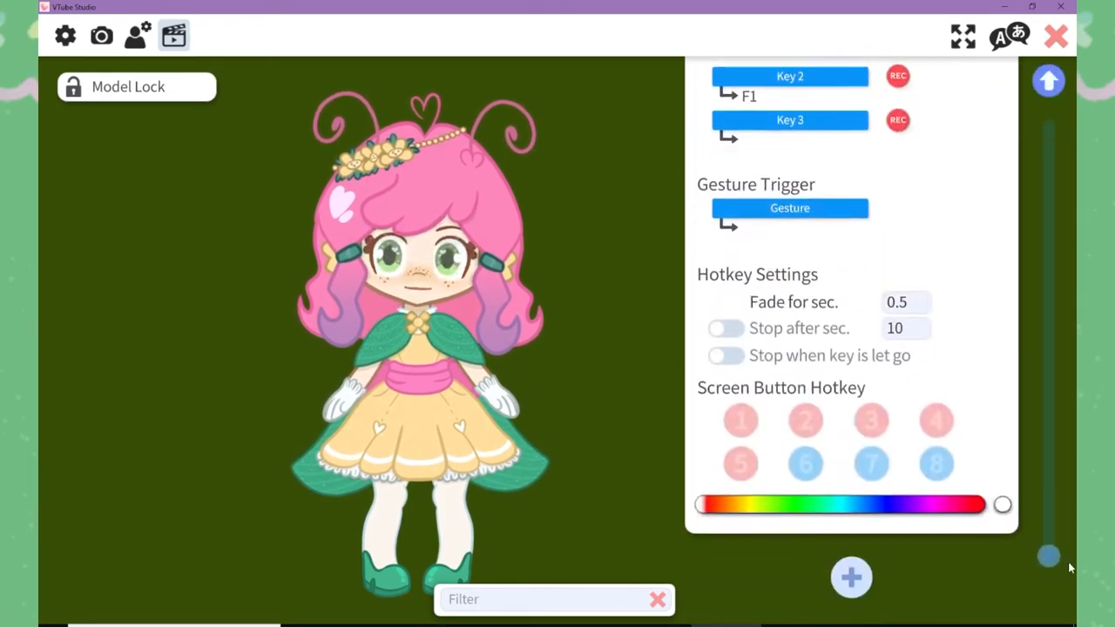
left_click(852, 577)
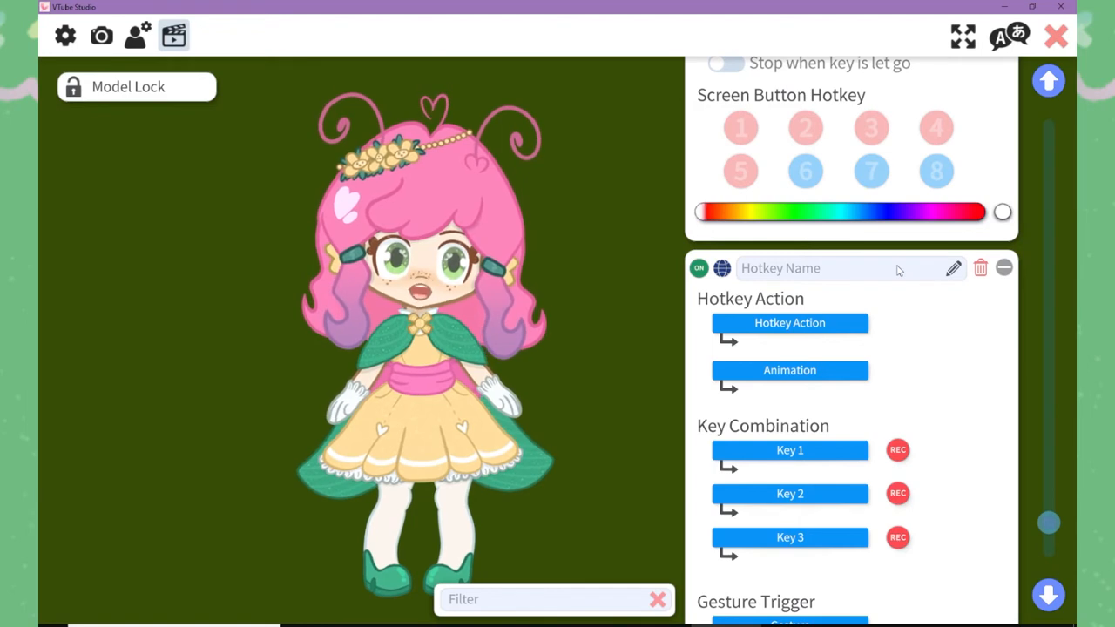
type("Ch")
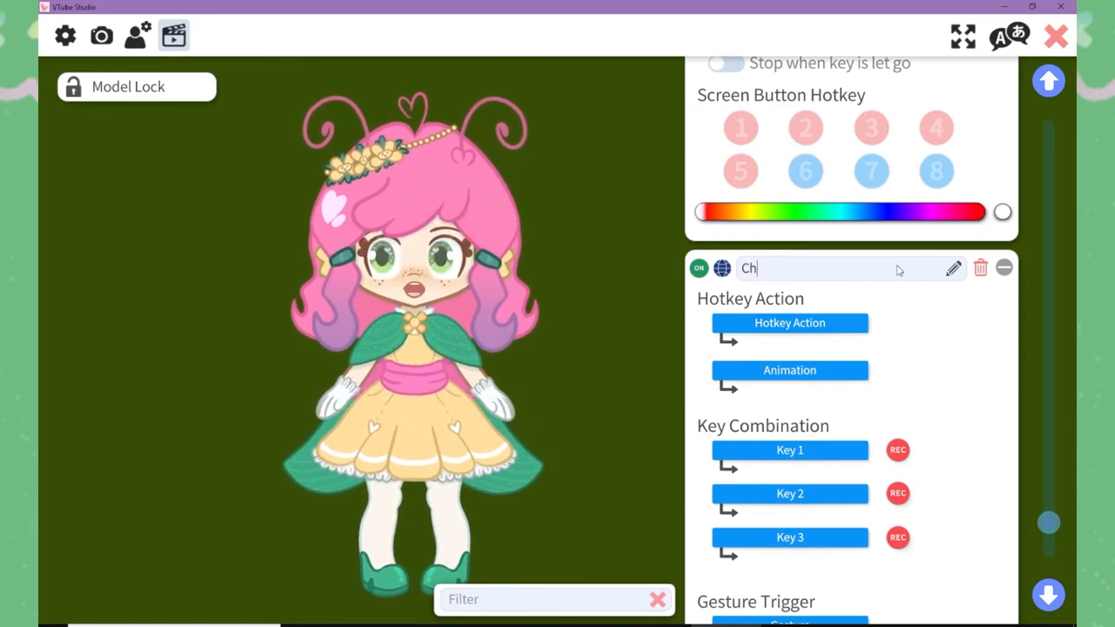
type("ange Model P")
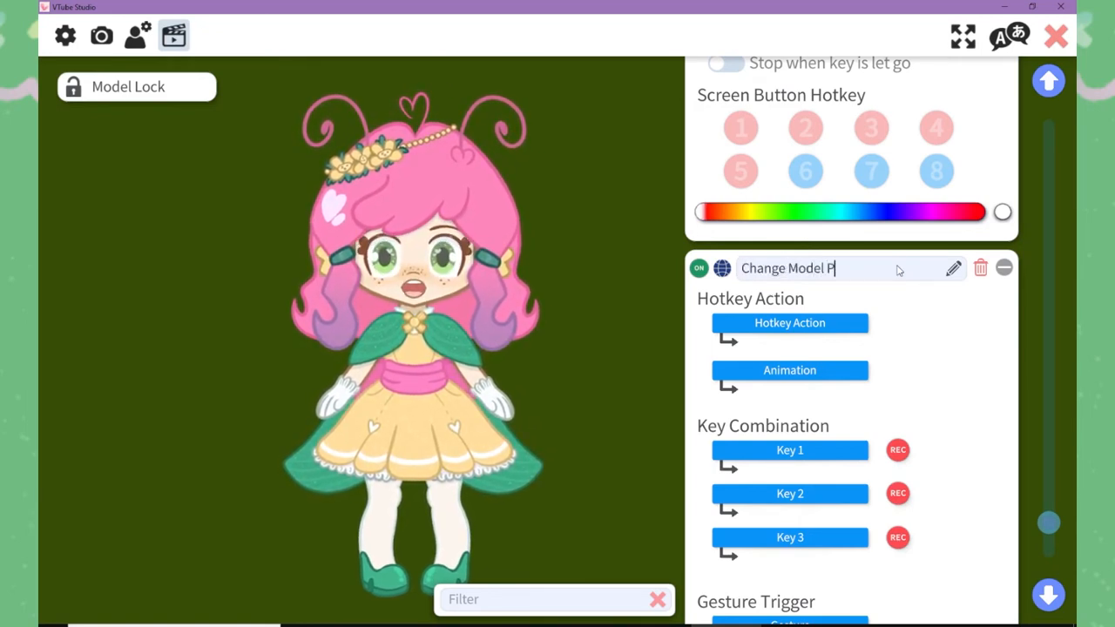
key("BackSpace")
type("to")
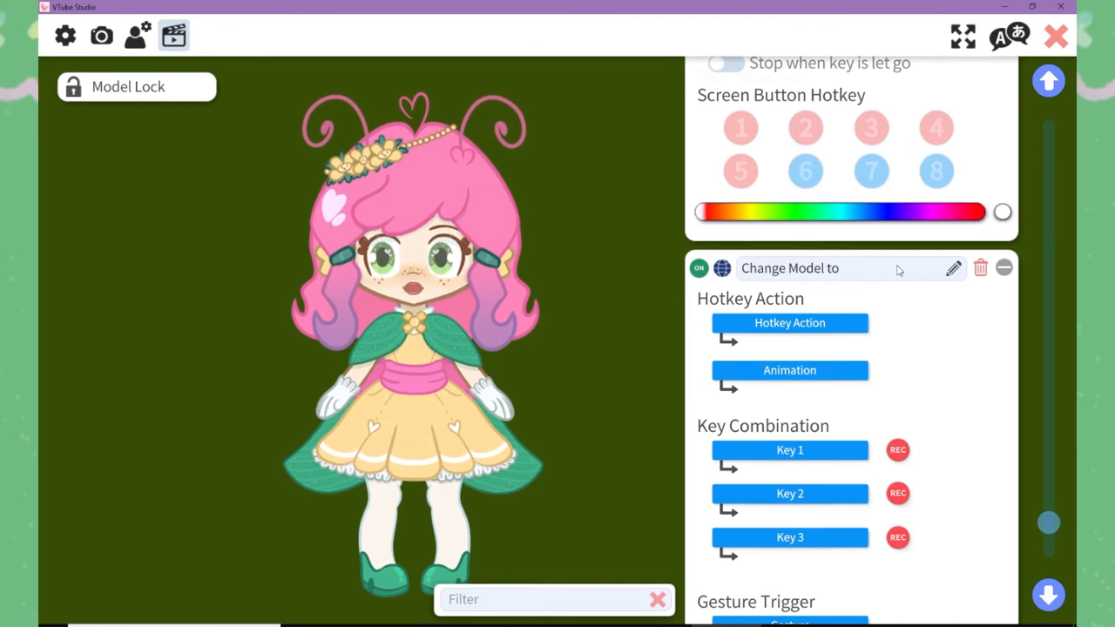
type(" Trocial Drin")
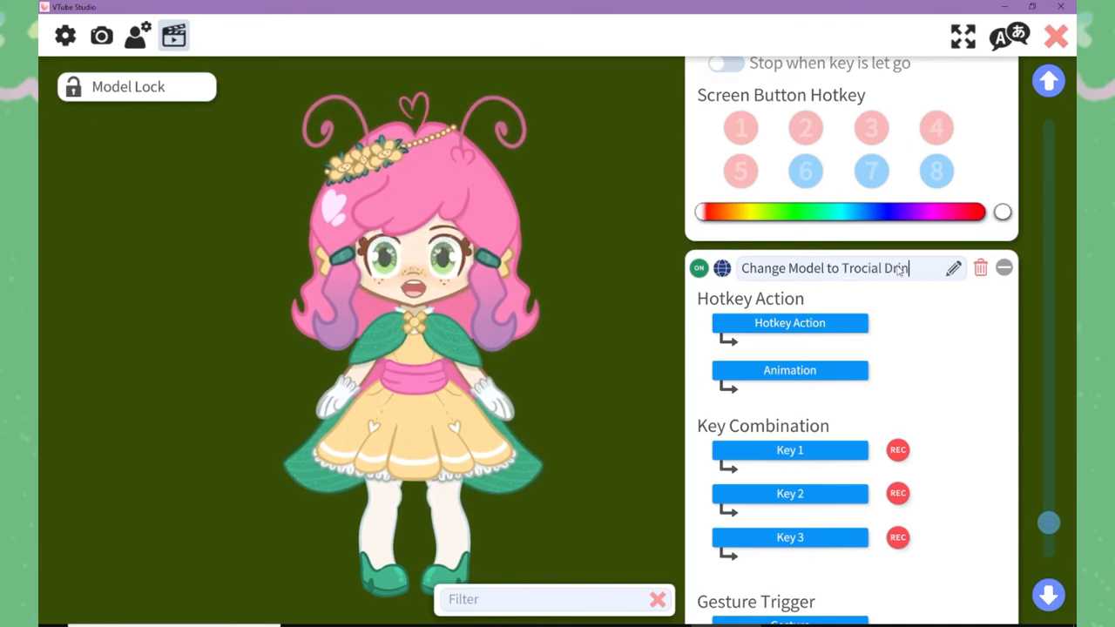
- Set the new hotkey's action to ArtMesh Color Preset and record the model's current color settings in it
left_click(790, 323)
scroll(458, 298, "down", 5)
scroll(457, 298, "down", 7)
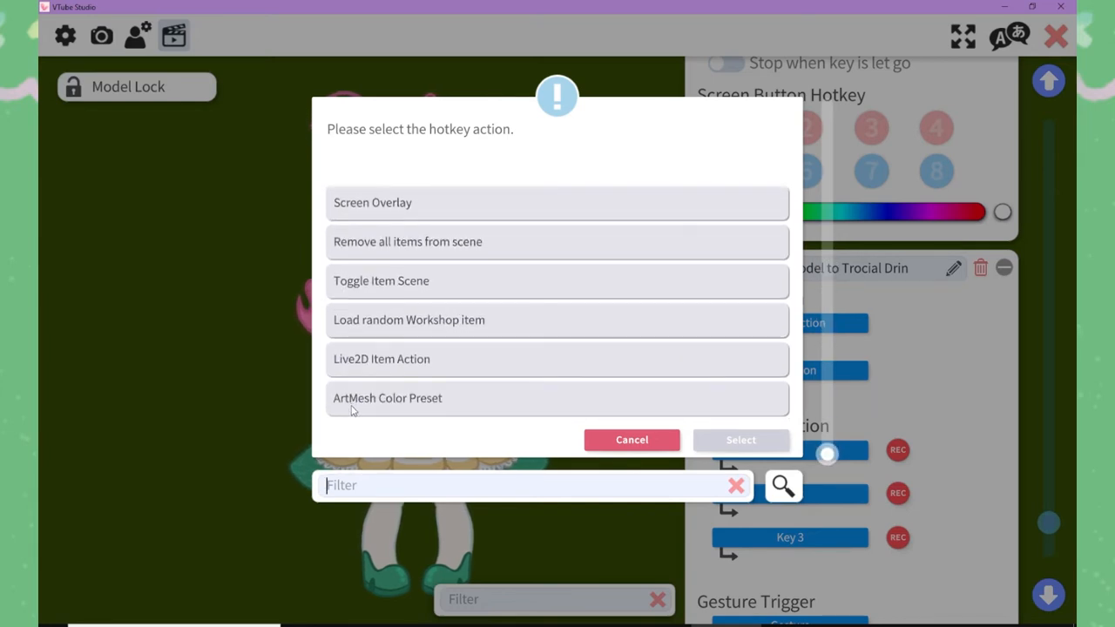
left_click(419, 405)
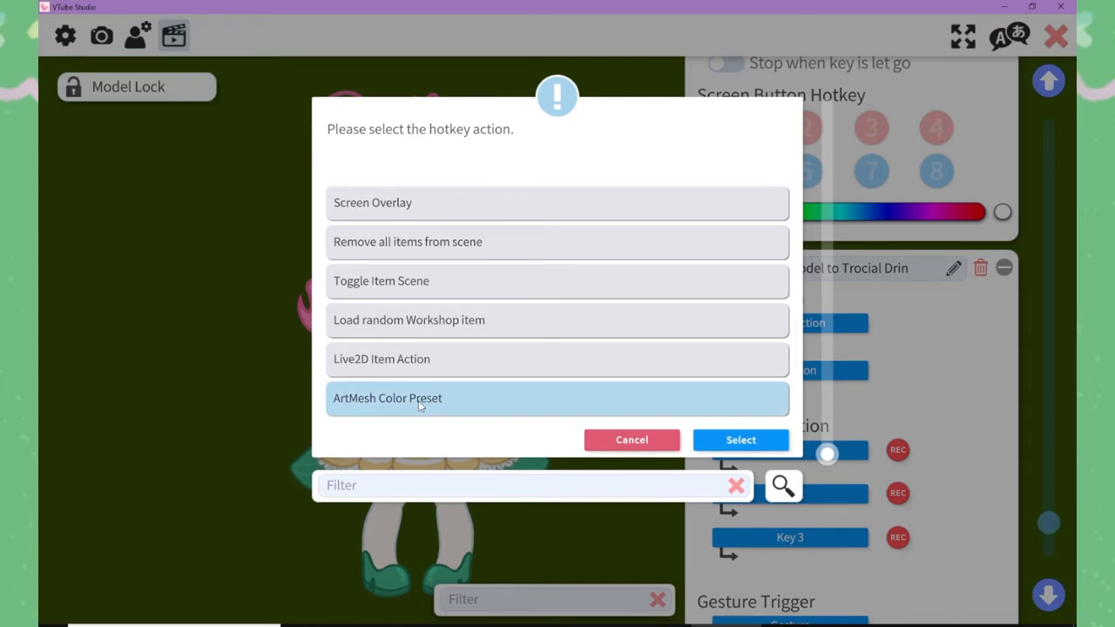
left_click(733, 437)
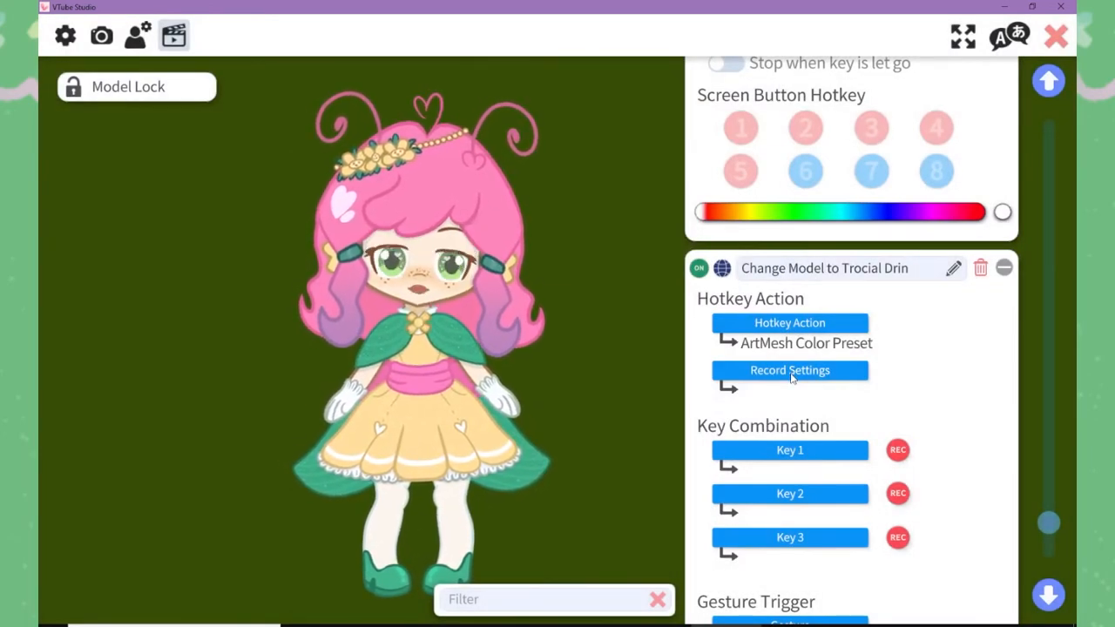
left_click(791, 373)
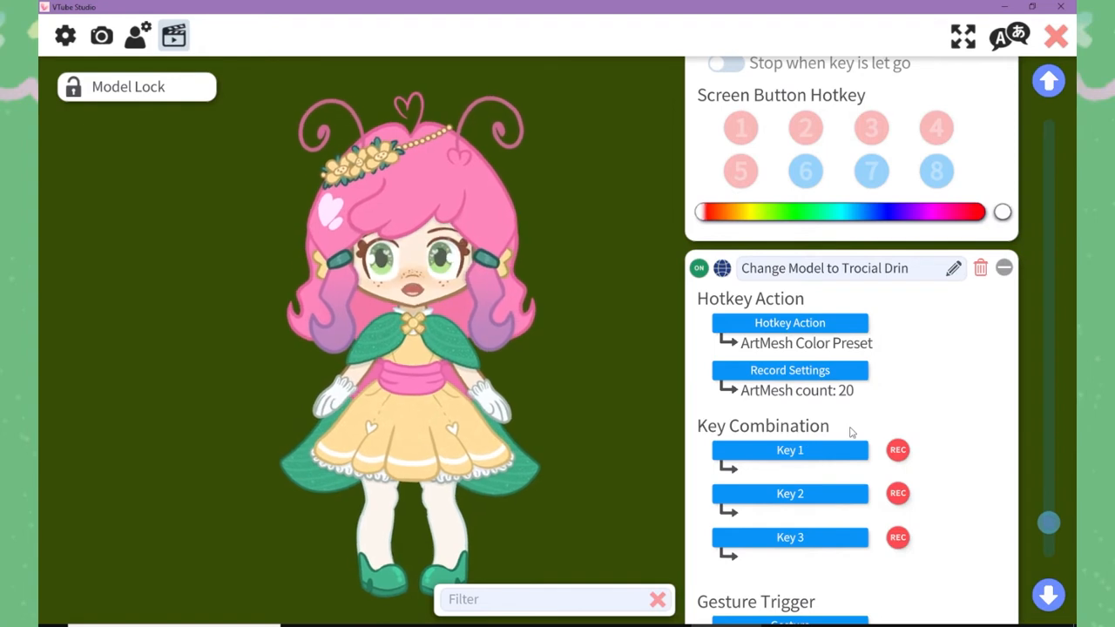
- Assign F19 as the first key of the new hotkey's key combination
scroll(956, 383, "down", 1)
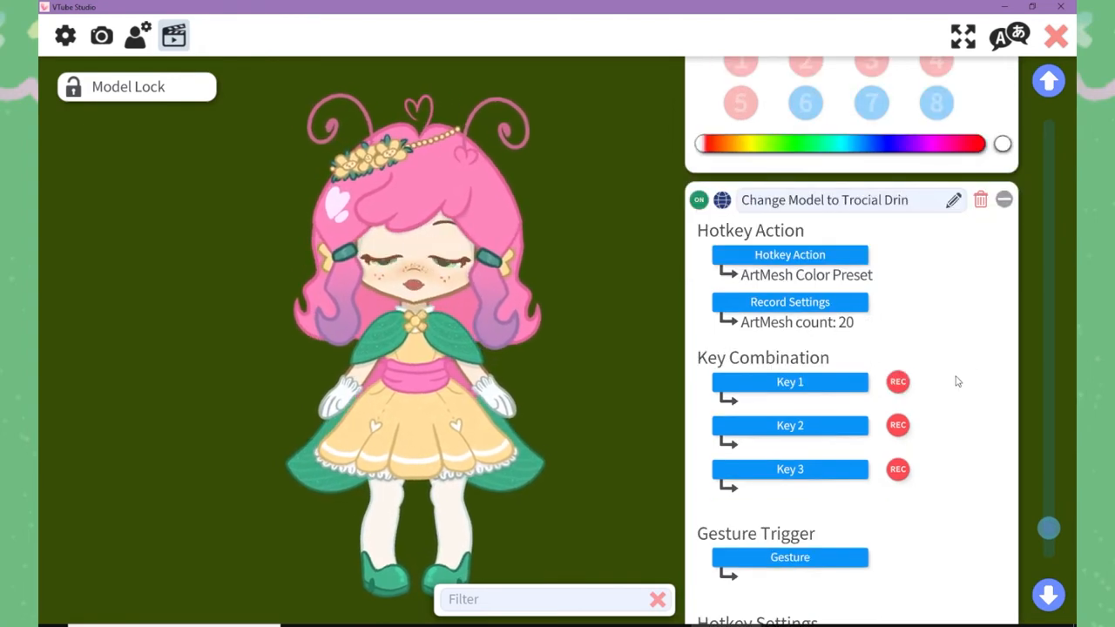
left_click(793, 389)
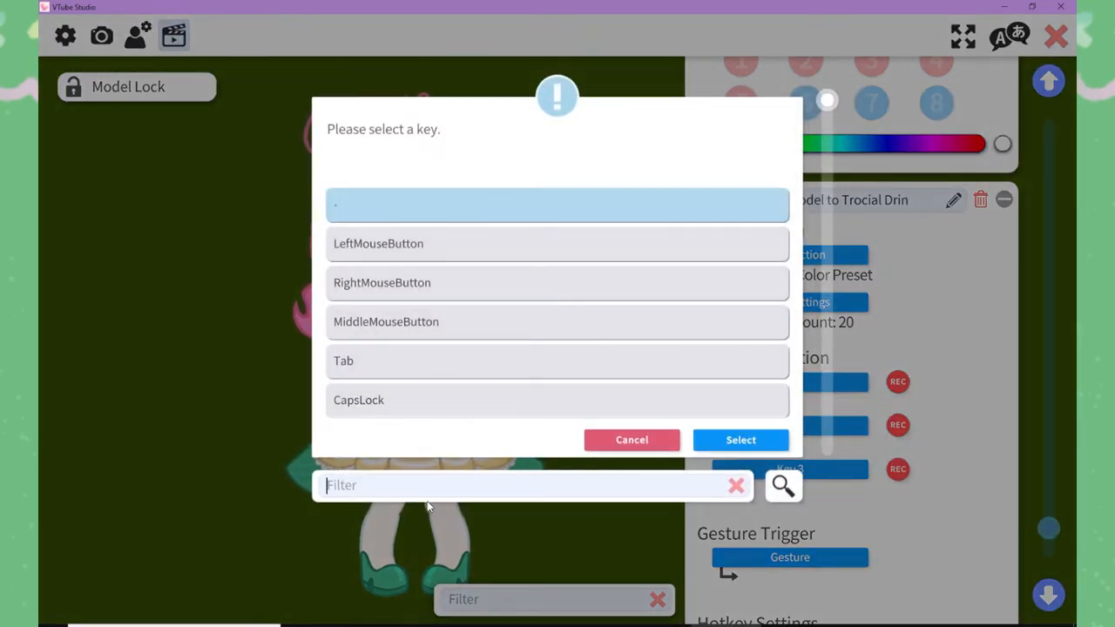
type("19")
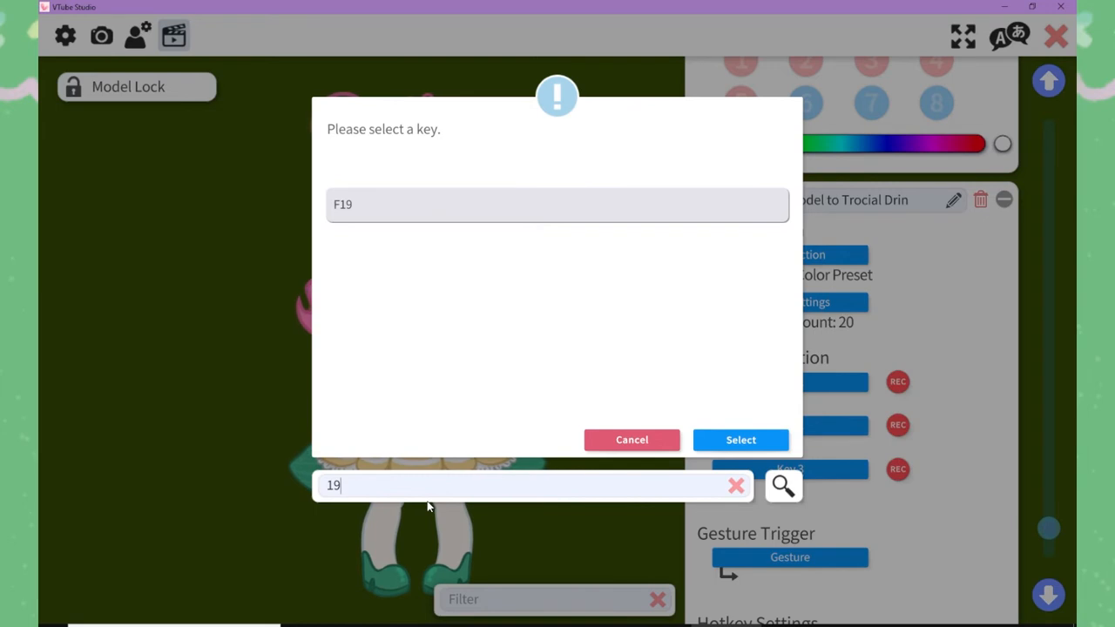
left_click(408, 215)
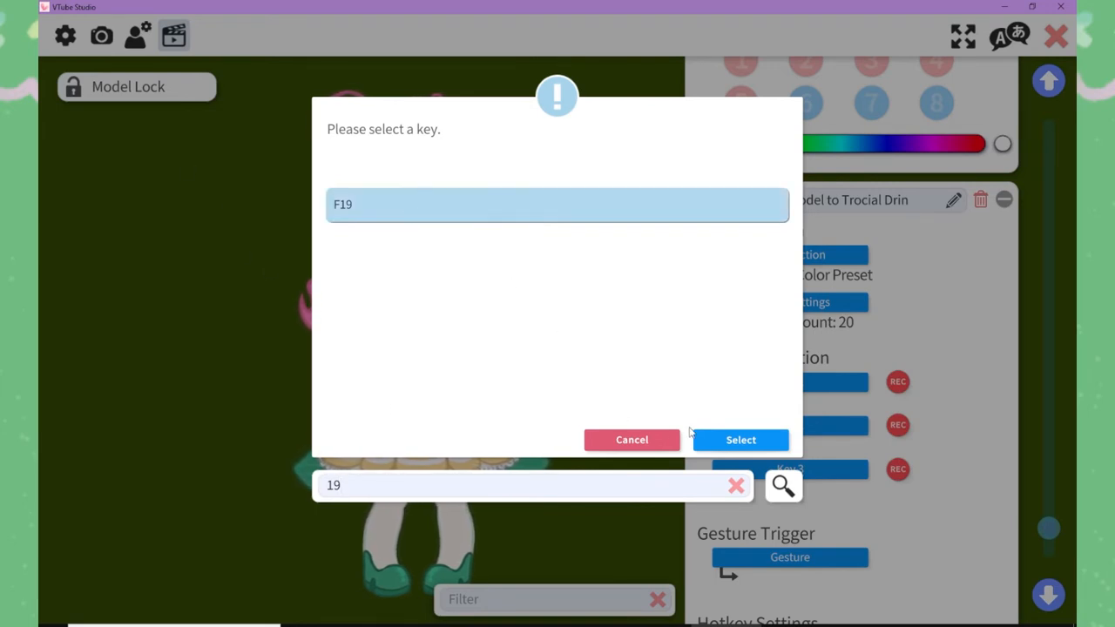
left_click(717, 442)
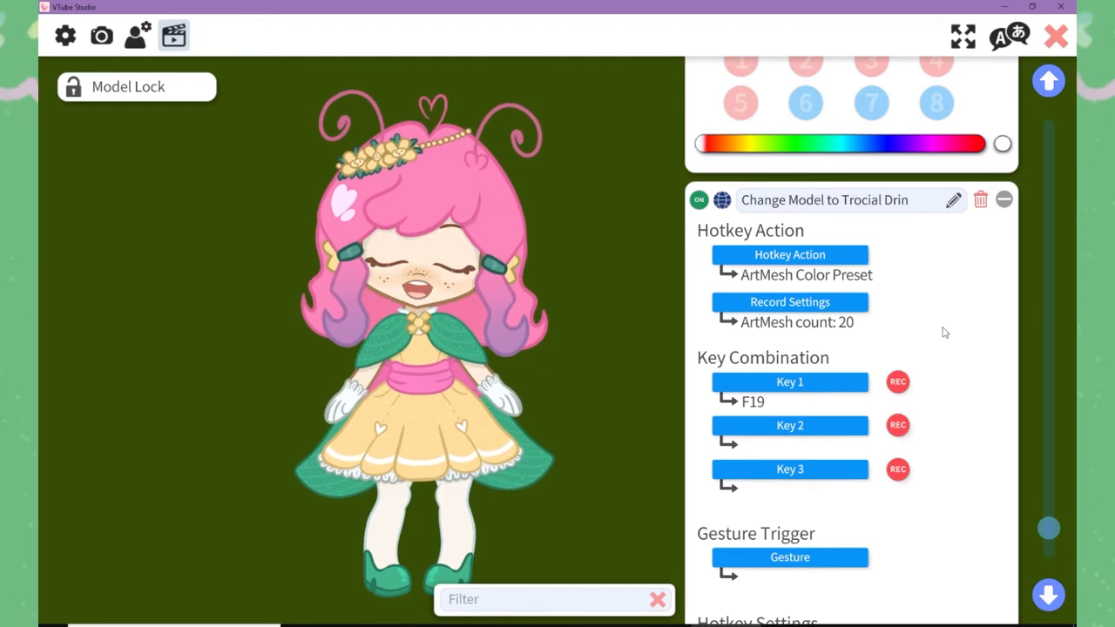
scroll(948, 345, "down", 2)
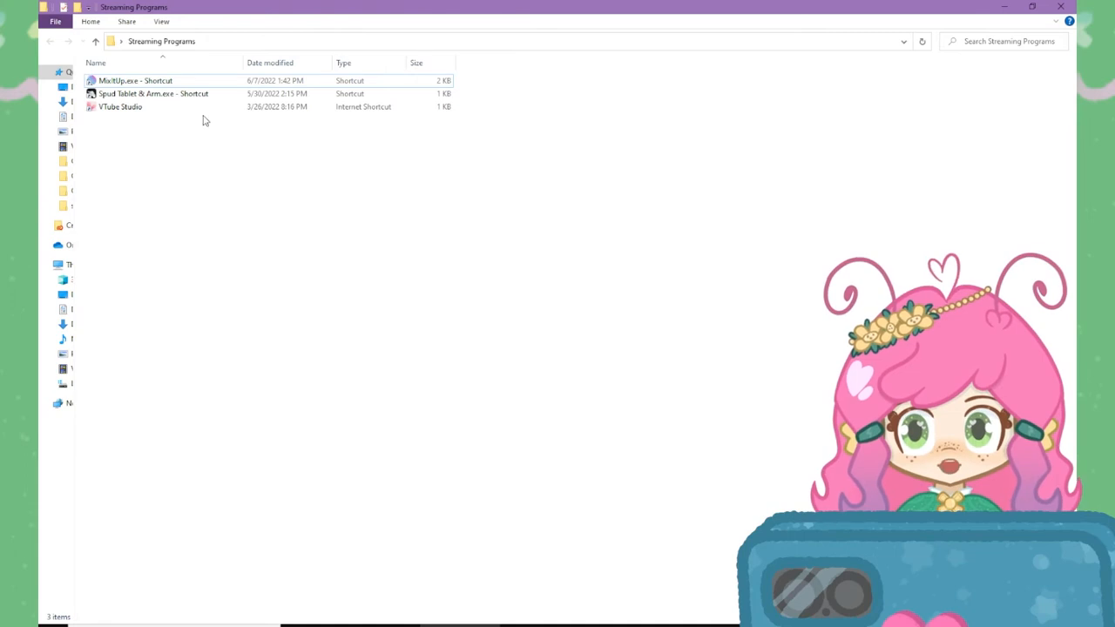
- Launch Mix It Up from the Streaming Programs folder, start a new streamer setup, and accept the license agreement
double_click(135, 81)
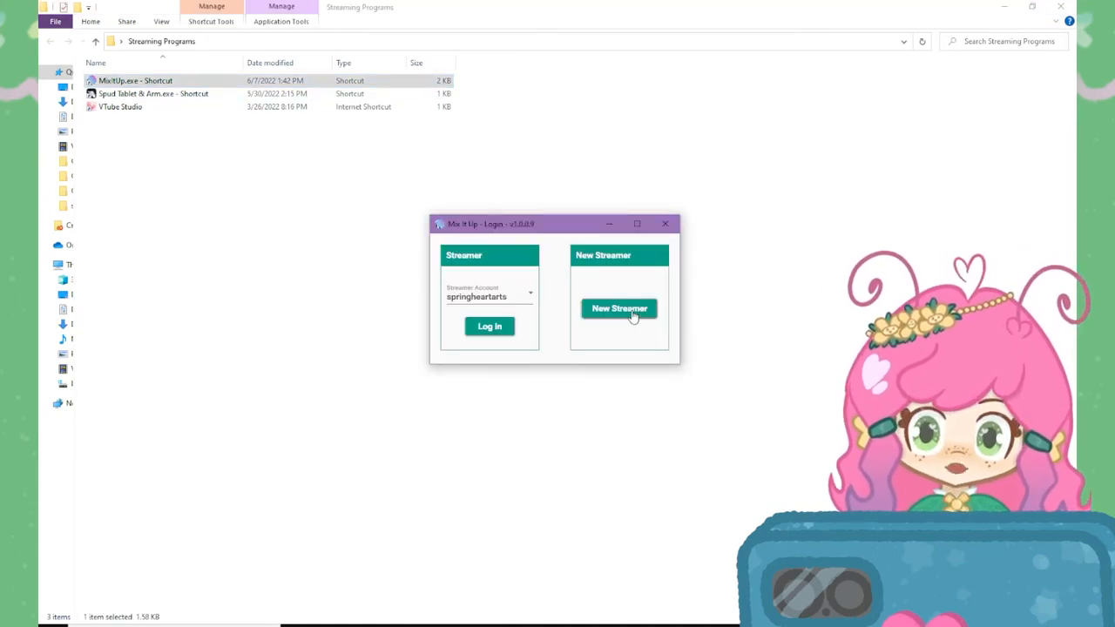
left_click(633, 317)
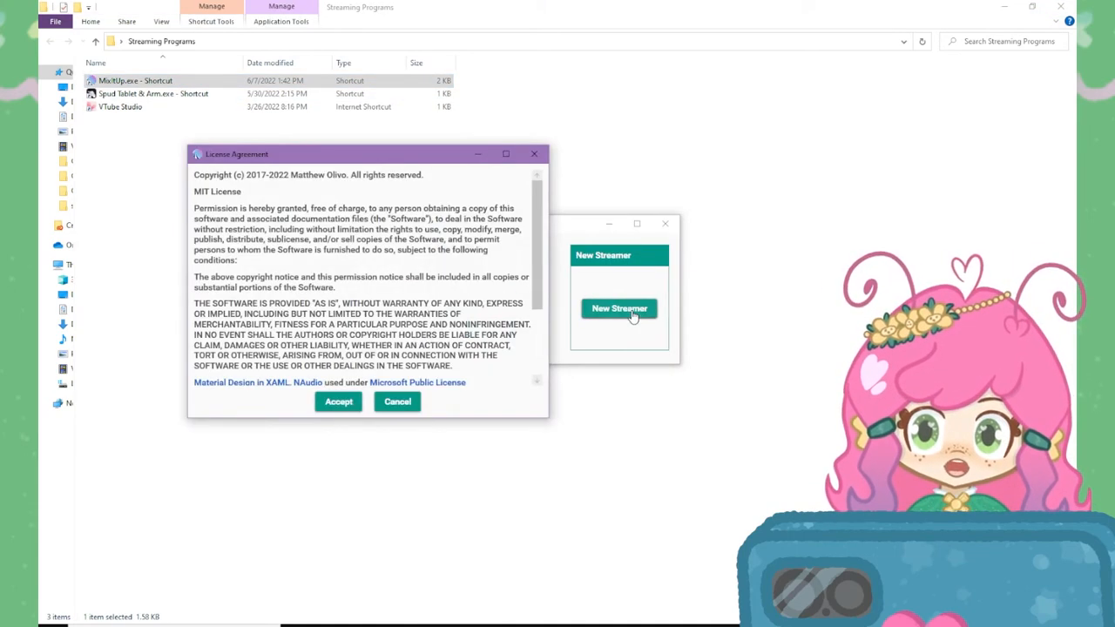
left_click(336, 404)
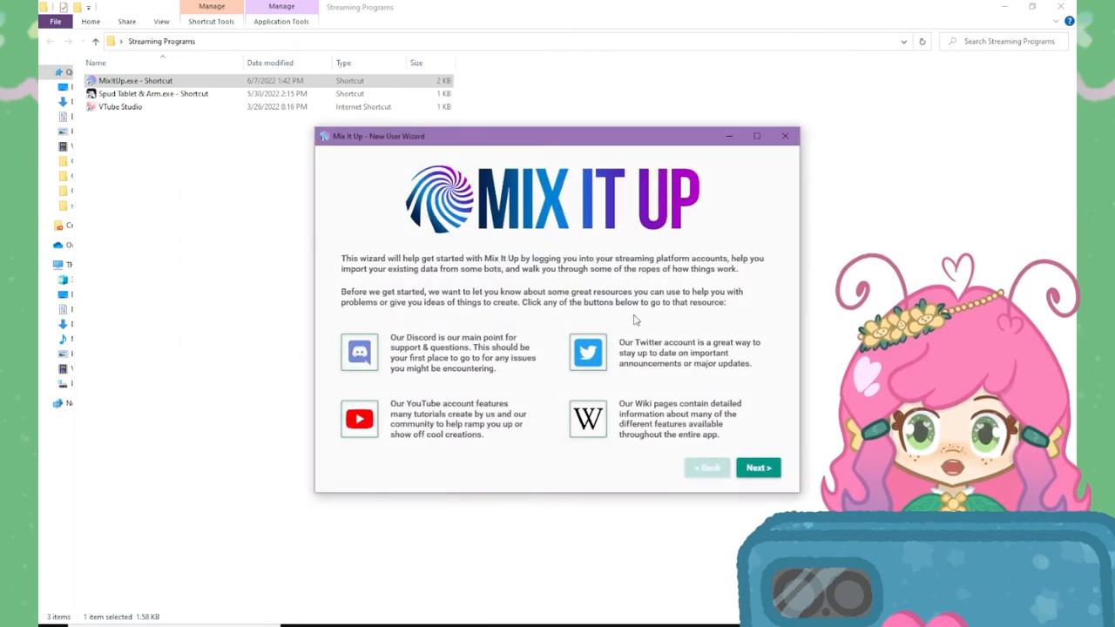
- Review the streaming platform sign-in options in the New User Wizard, including Twitch, Trovo and Glimesh, and close the wizard
left_click(758, 470)
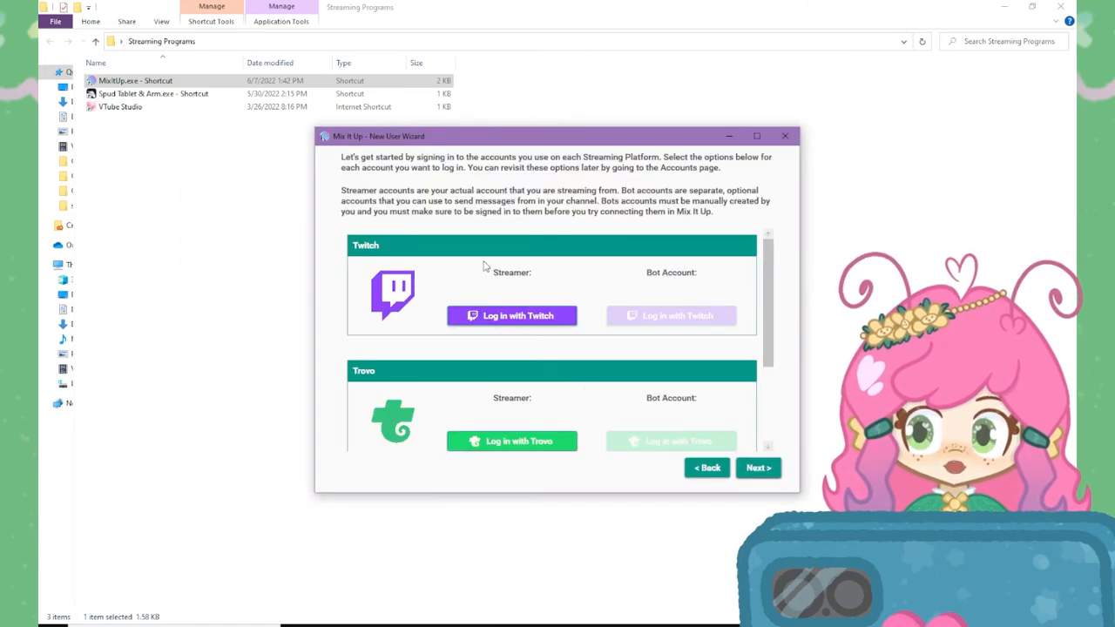
scroll(584, 359, "down", 3)
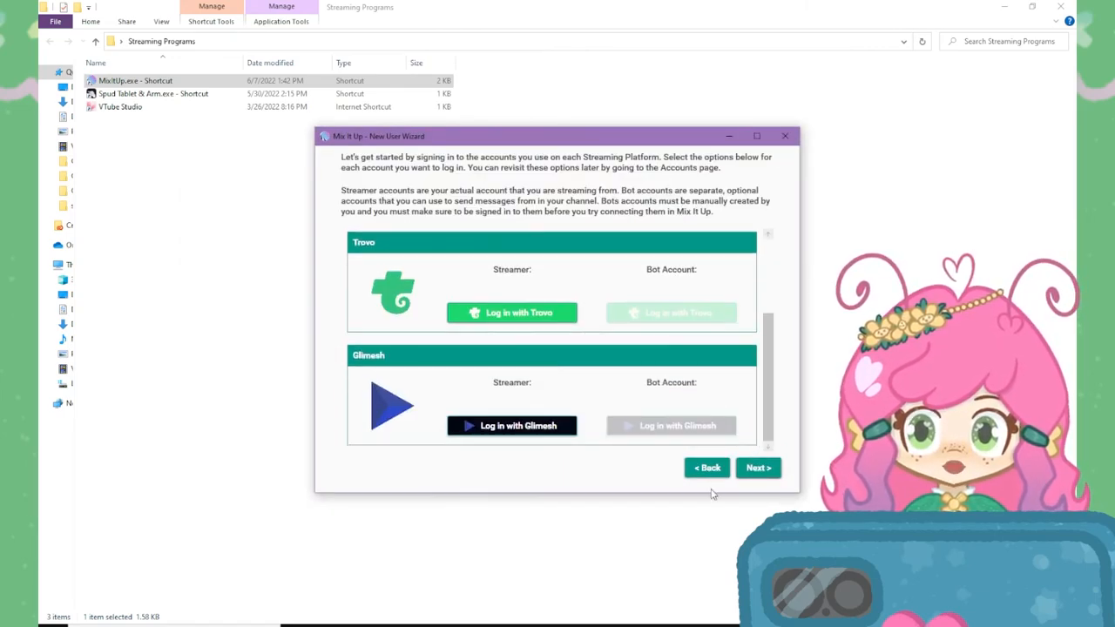
left_click(708, 471)
left_click(785, 136)
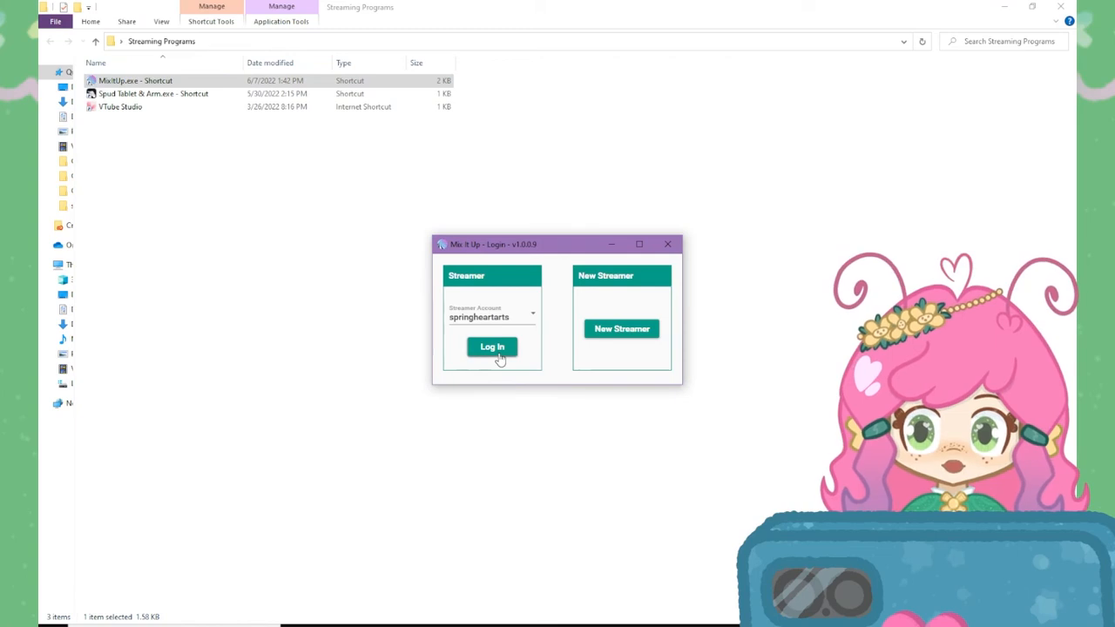
- Log in to Mix It Up with the saved streamer account and open the list of connectable services
left_click(493, 348)
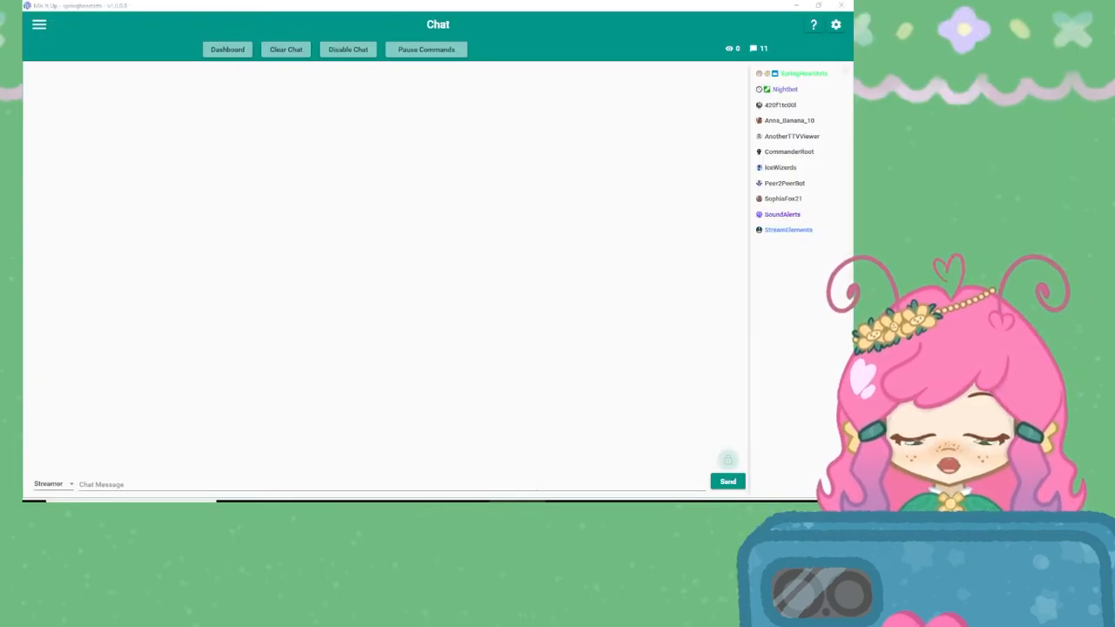
left_click(39, 26)
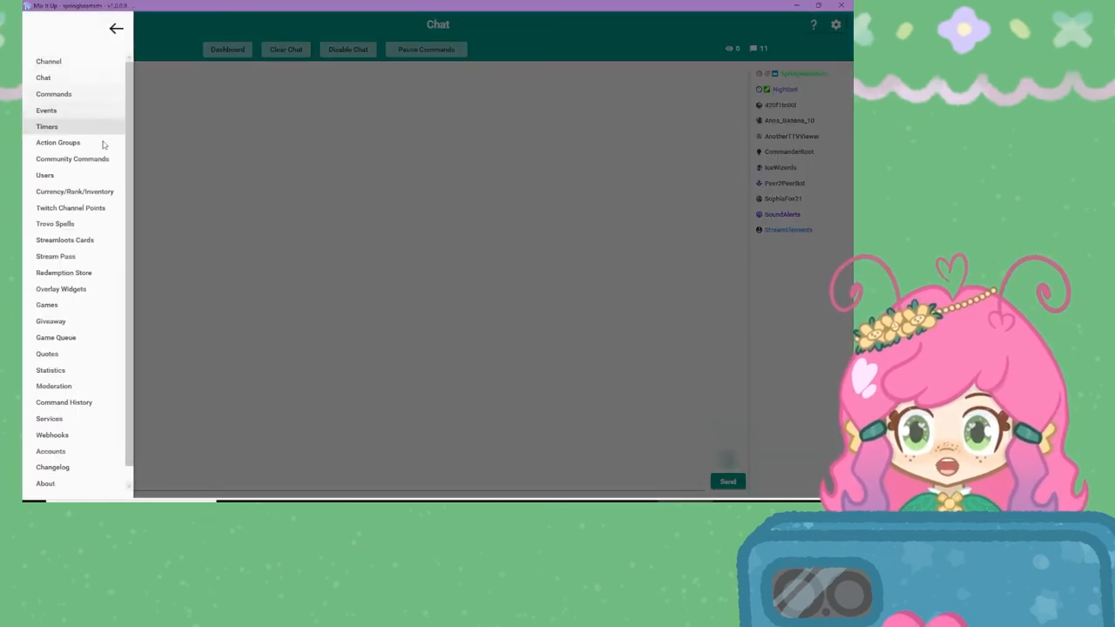
scroll(102, 211, "down", 1)
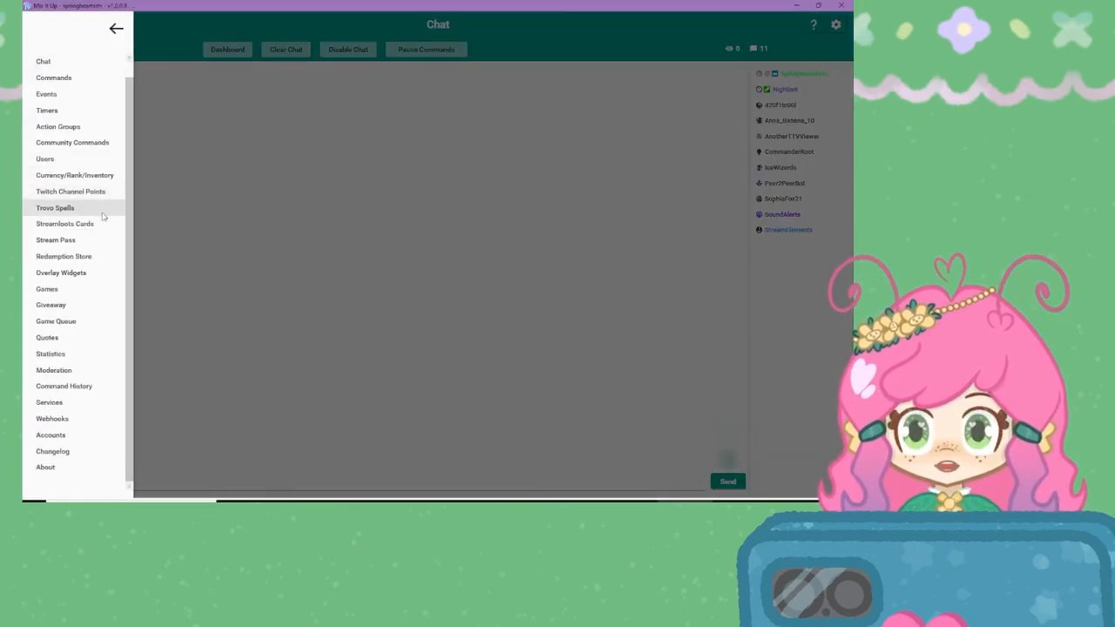
left_click(87, 405)
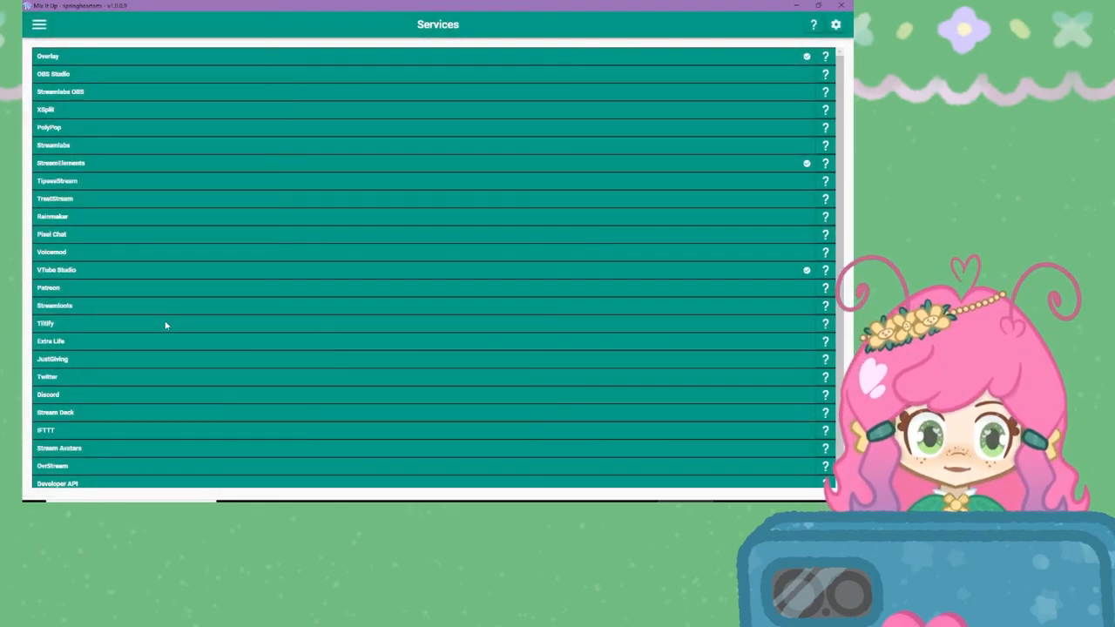
scroll(166, 325, "down", 1)
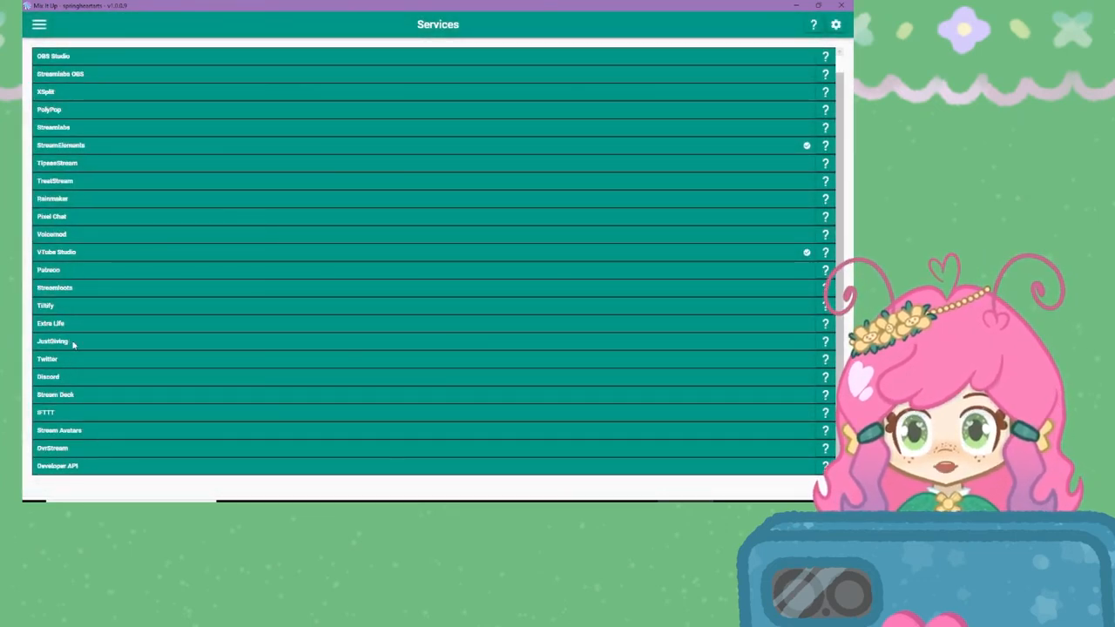
- Disconnect the VTube Studio service and reconnect it on port 8001
left_click(84, 254)
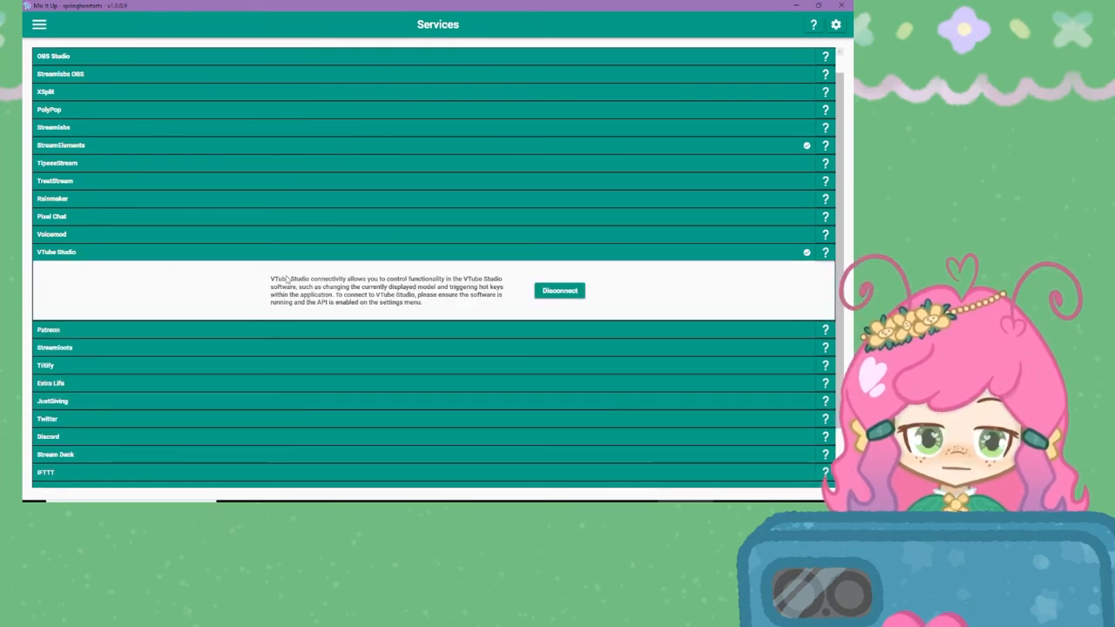
left_click(578, 297)
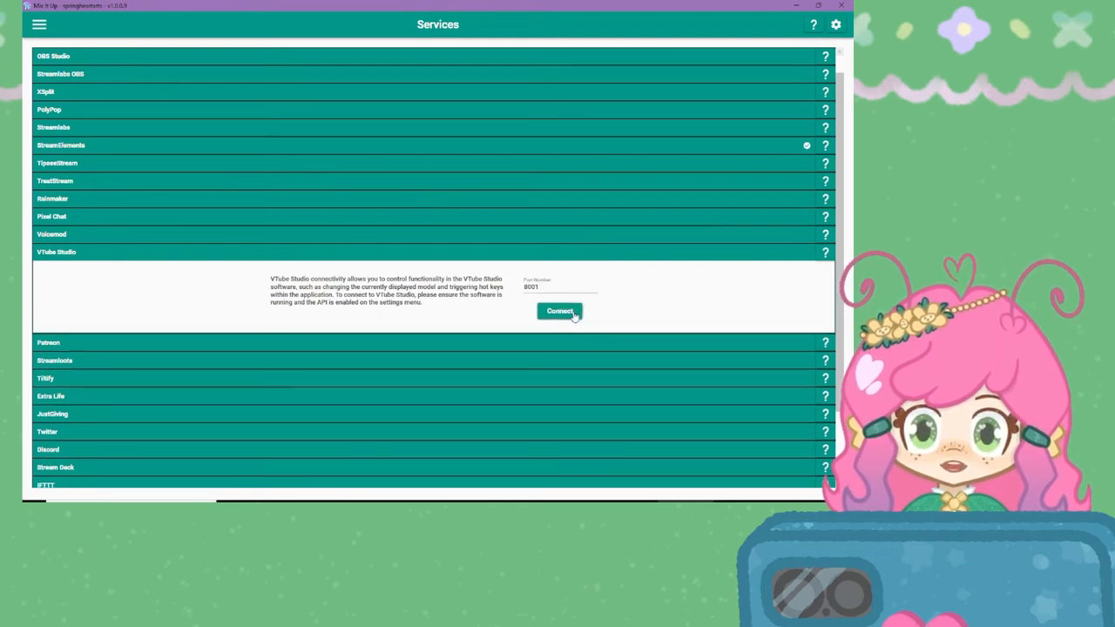
left_click(573, 313)
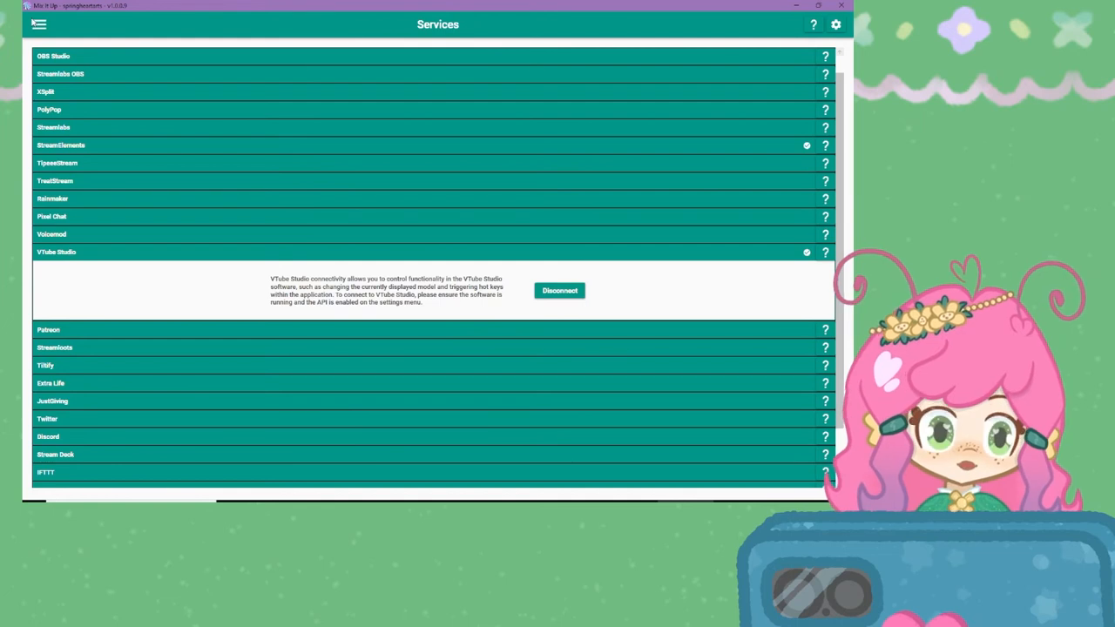
- Create a new Twitch channel point reward named "Make me a tropical drink"
left_click(40, 25)
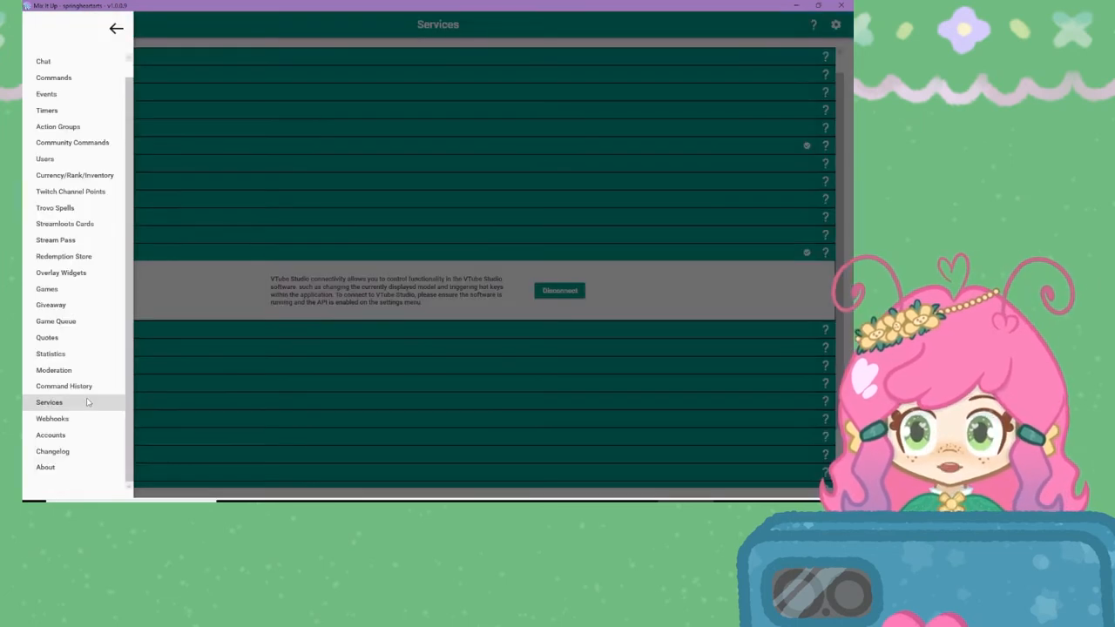
left_click(71, 192)
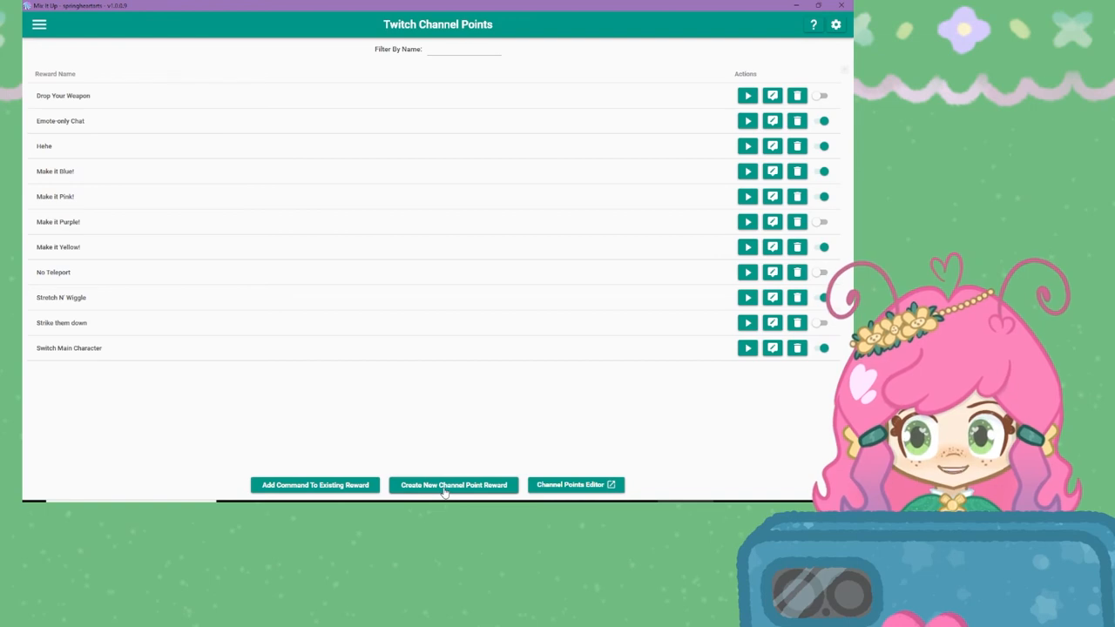
left_click(444, 488)
type("Make")
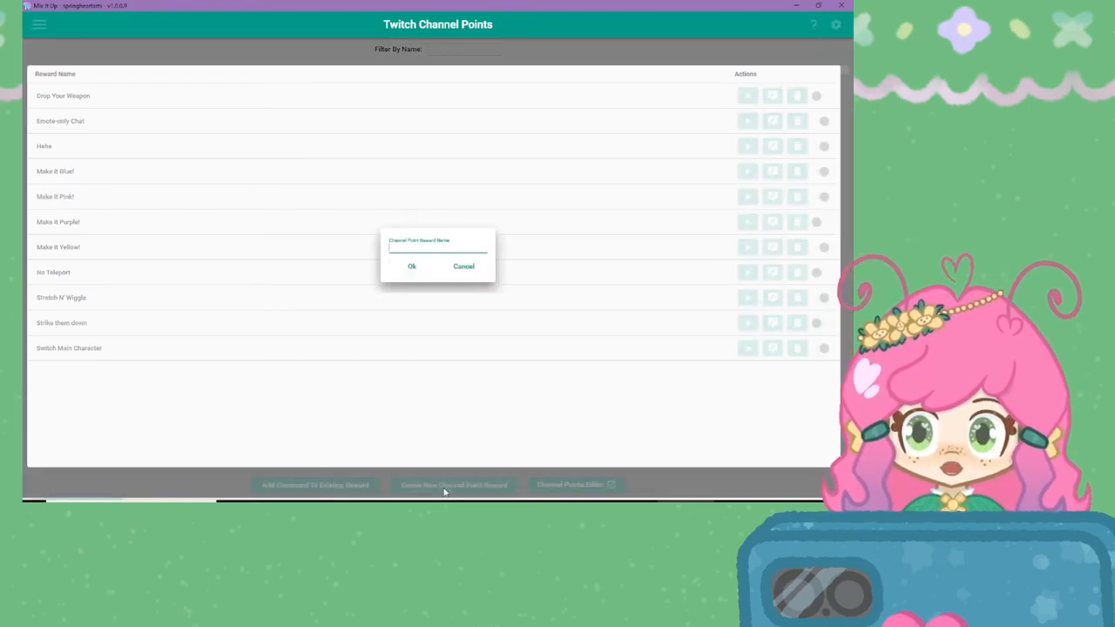
type(" me a p")
key("BackSpace")
type("tro")
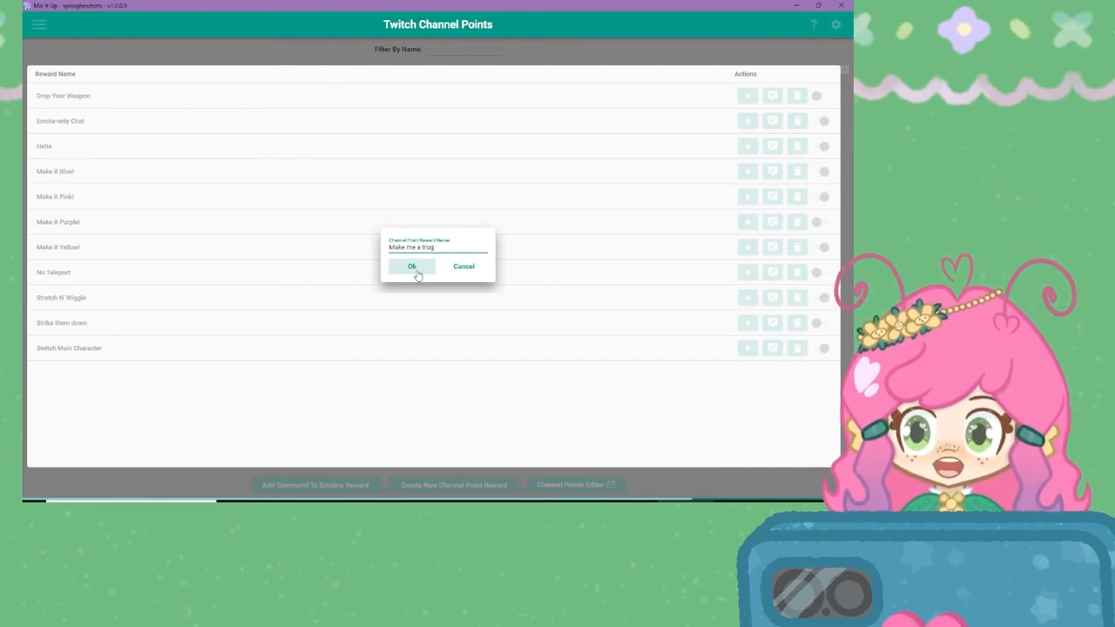
type("pical drink")
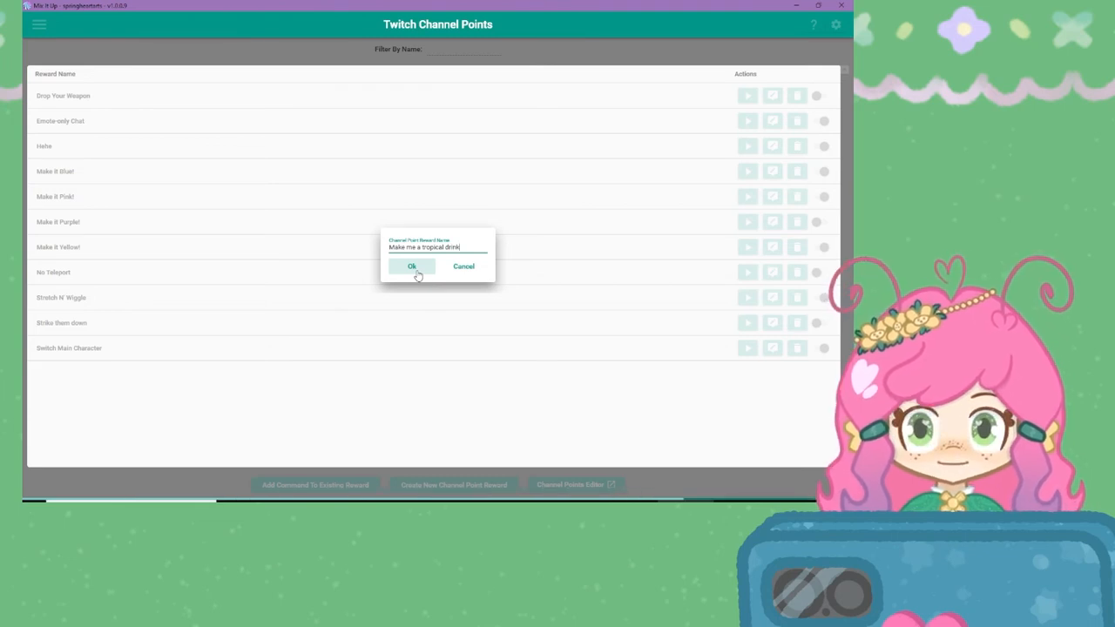
left_click(419, 271)
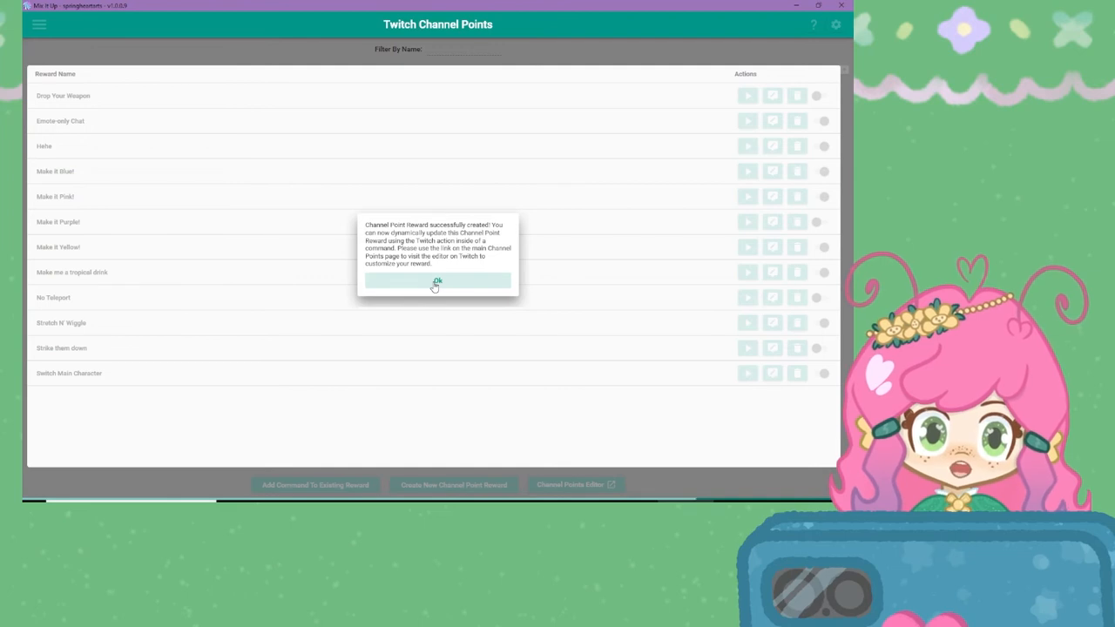
left_click(436, 283)
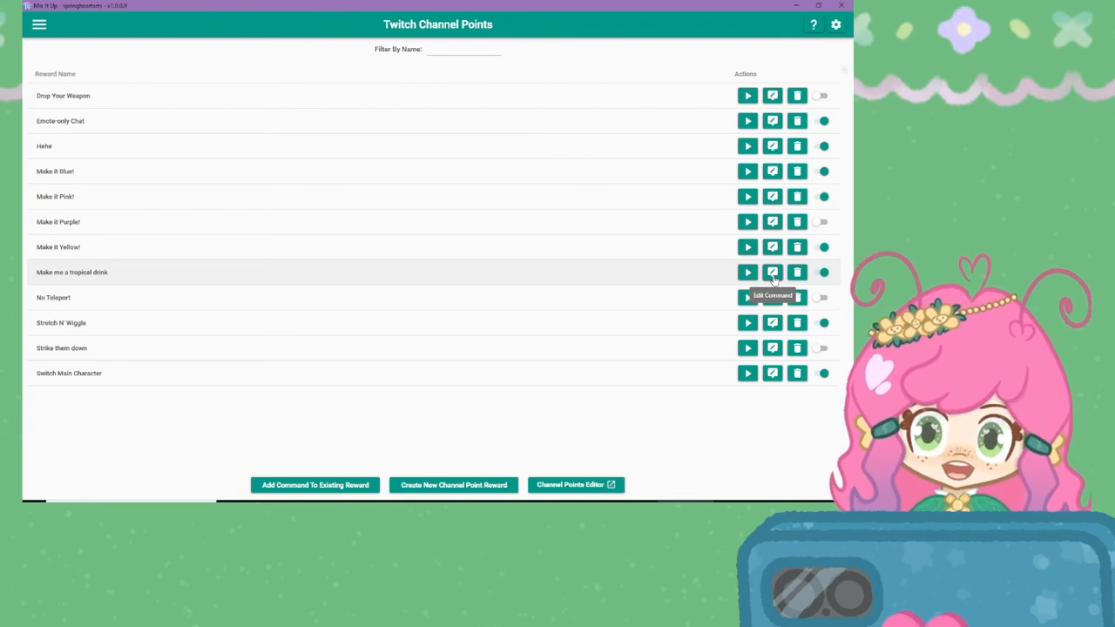
- Edit the command of the "Make me a tropical drink" reward and add a VTube Studio action to it
left_click(772, 274)
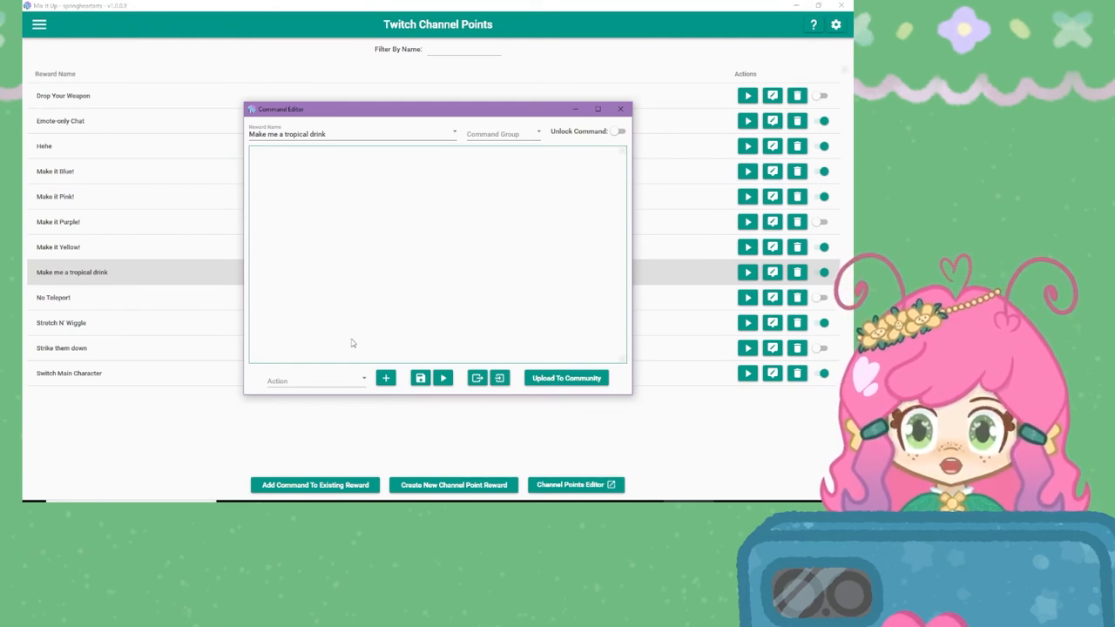
left_click(341, 383)
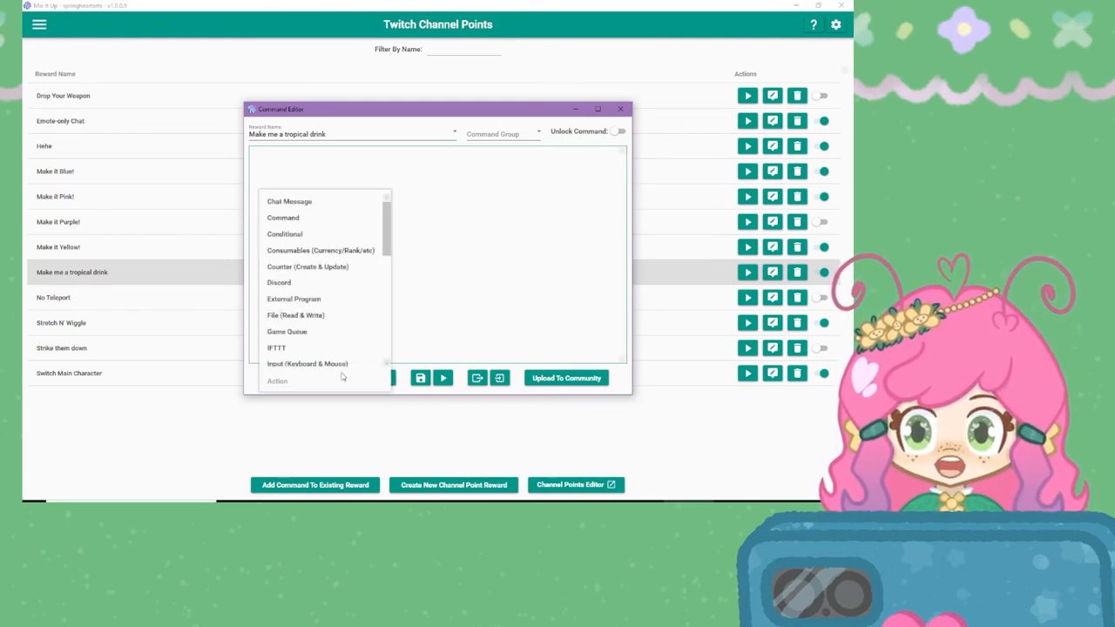
scroll(341, 331, "down", 1)
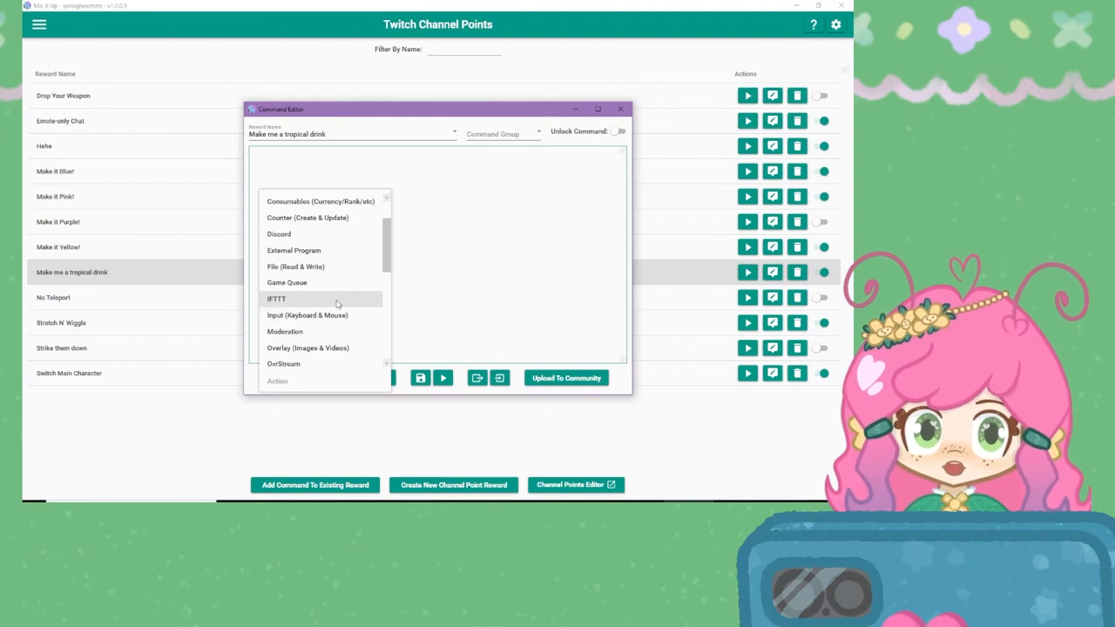
scroll(336, 303, "down", 5)
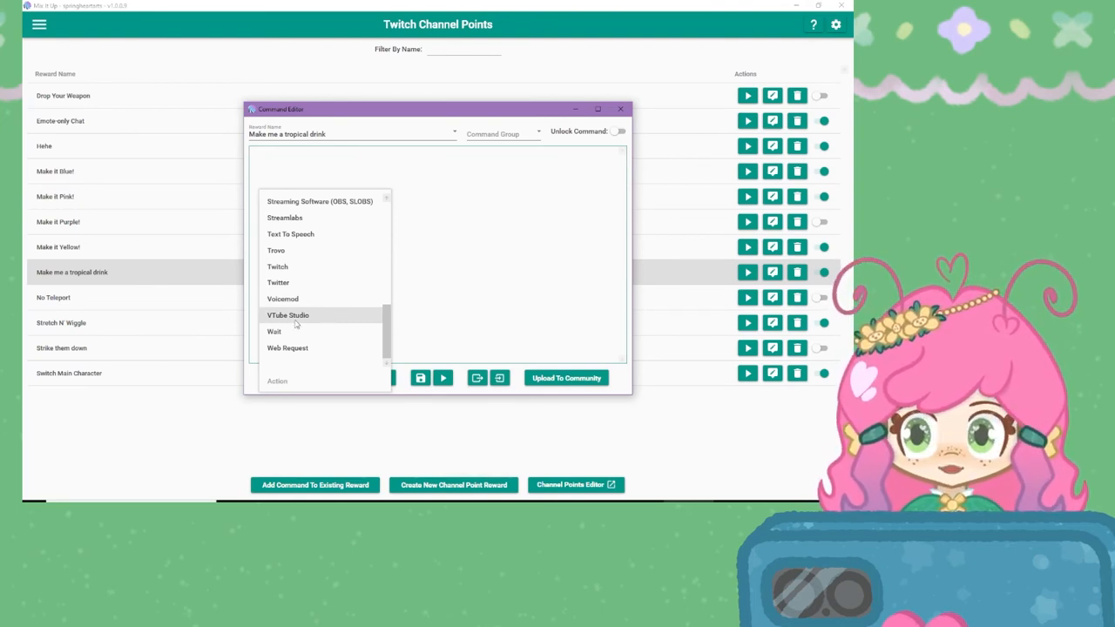
left_click(297, 321)
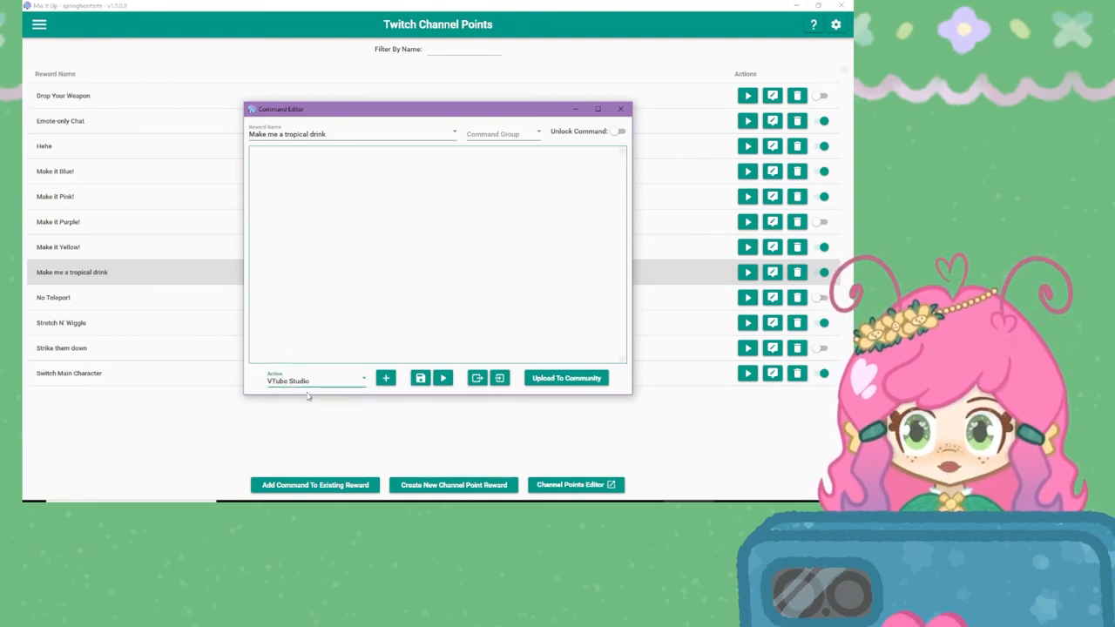
left_click(387, 380)
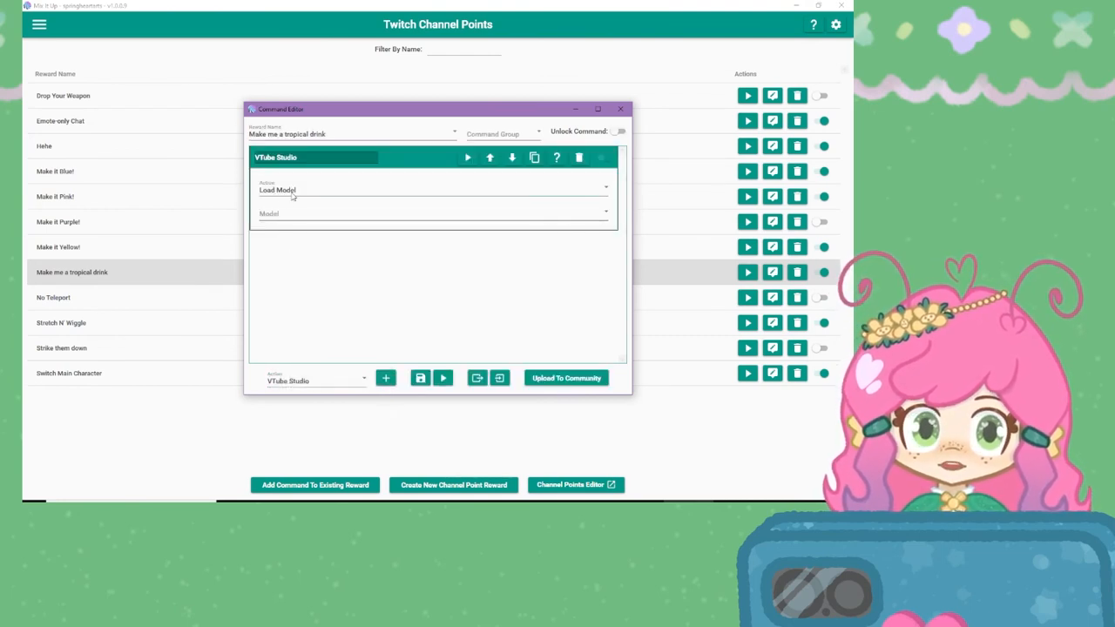
- Set the VTube Studio action to Run Hot Key for model Spring MODEL 7 with the "Change Model to Trocial Drin" hotkey
left_click(293, 195)
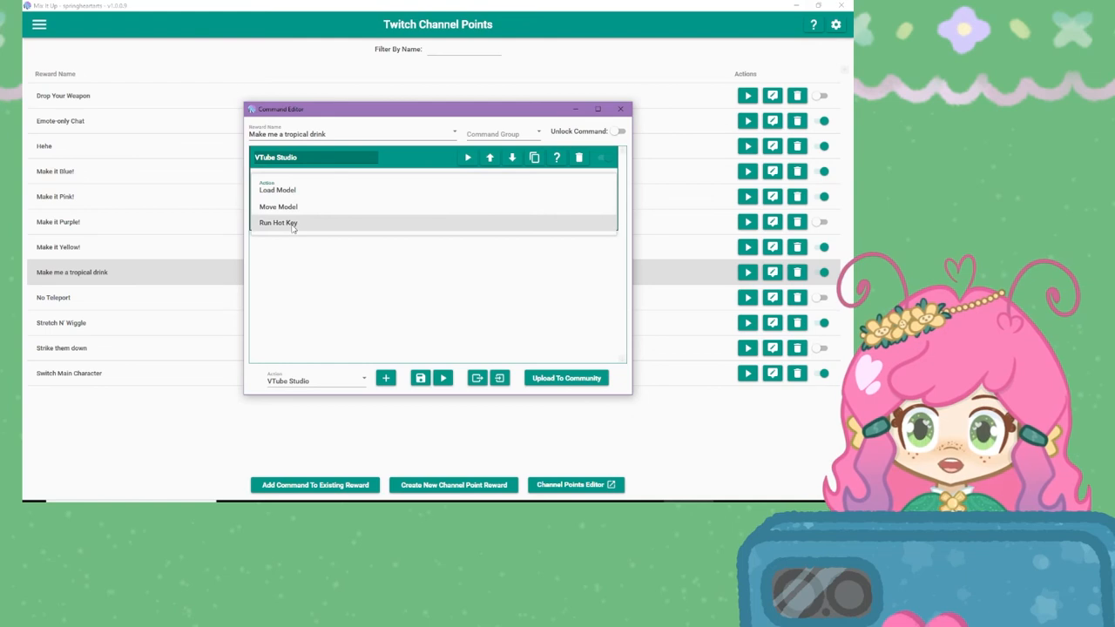
left_click(293, 225)
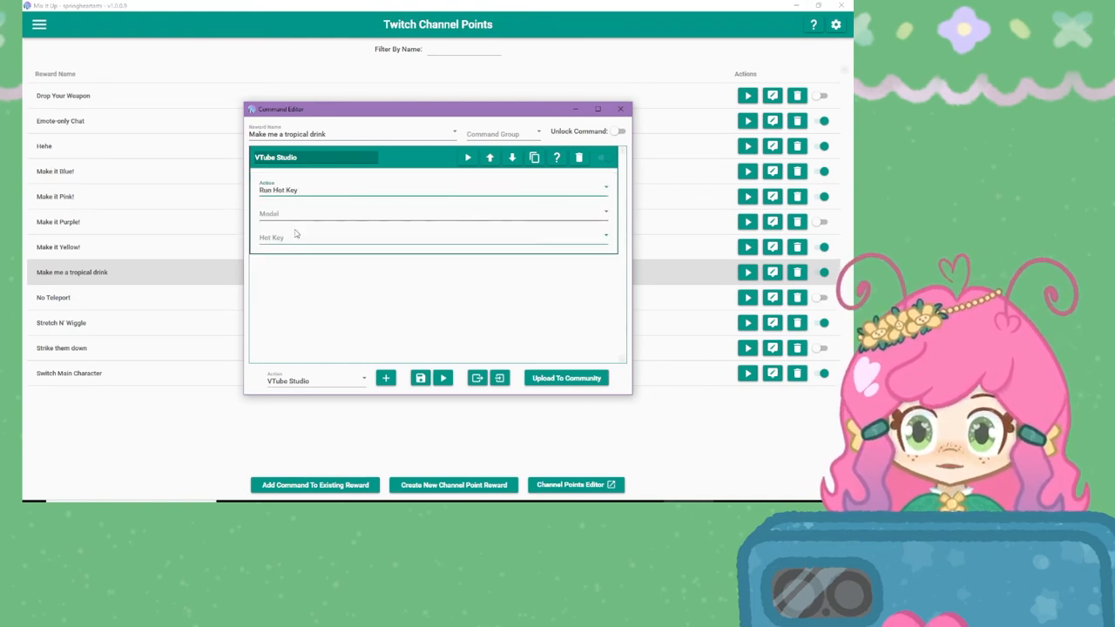
left_click(297, 215)
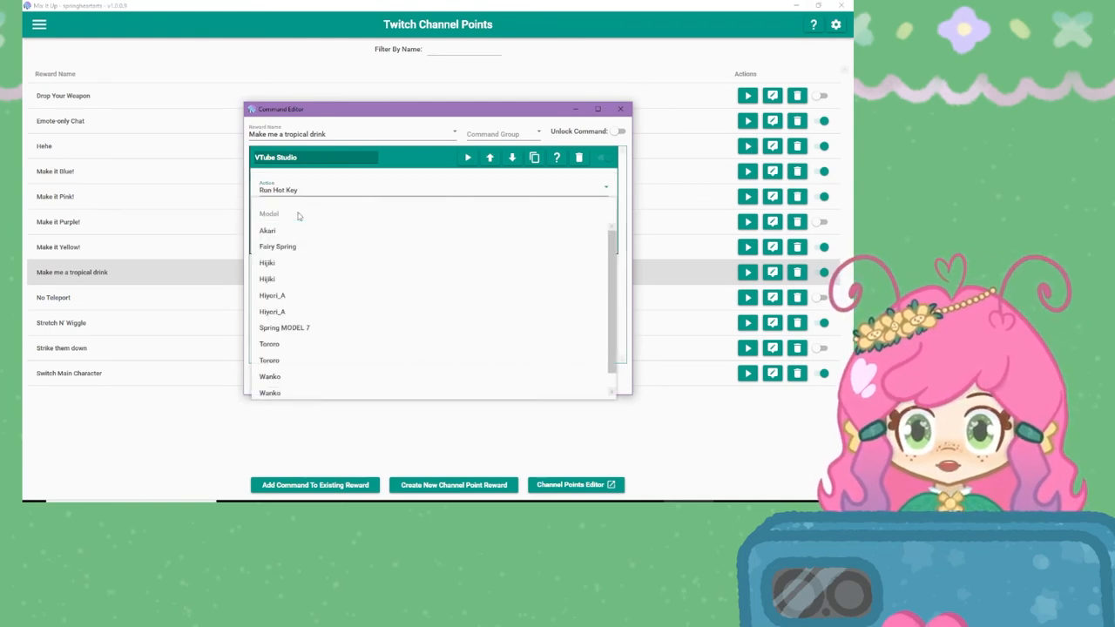
left_click(297, 329)
left_click(288, 240)
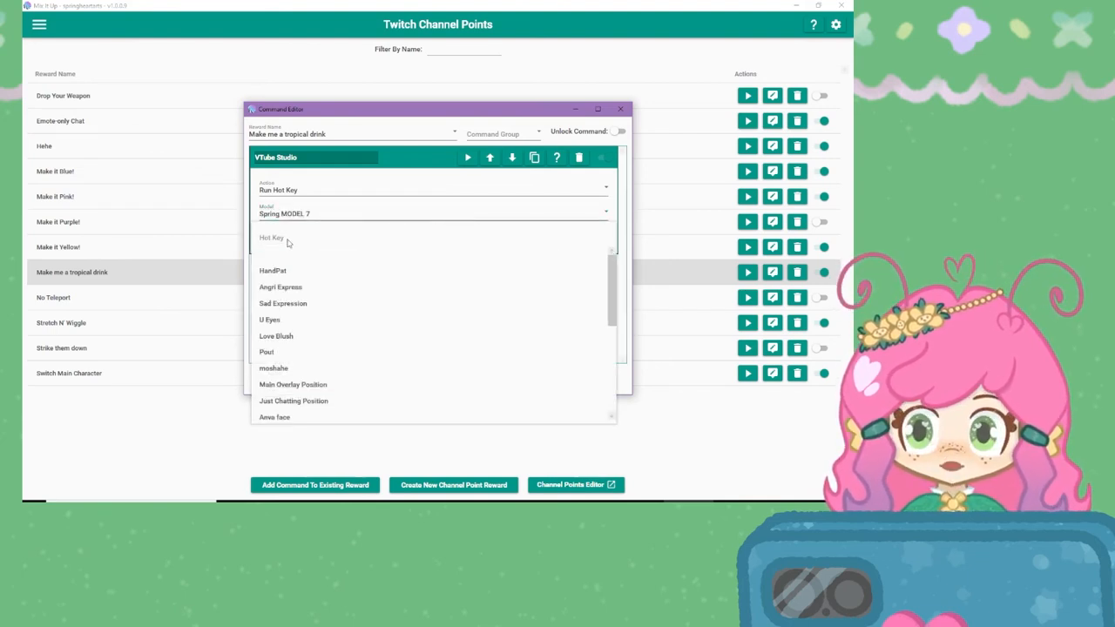
scroll(316, 294, "down", 5)
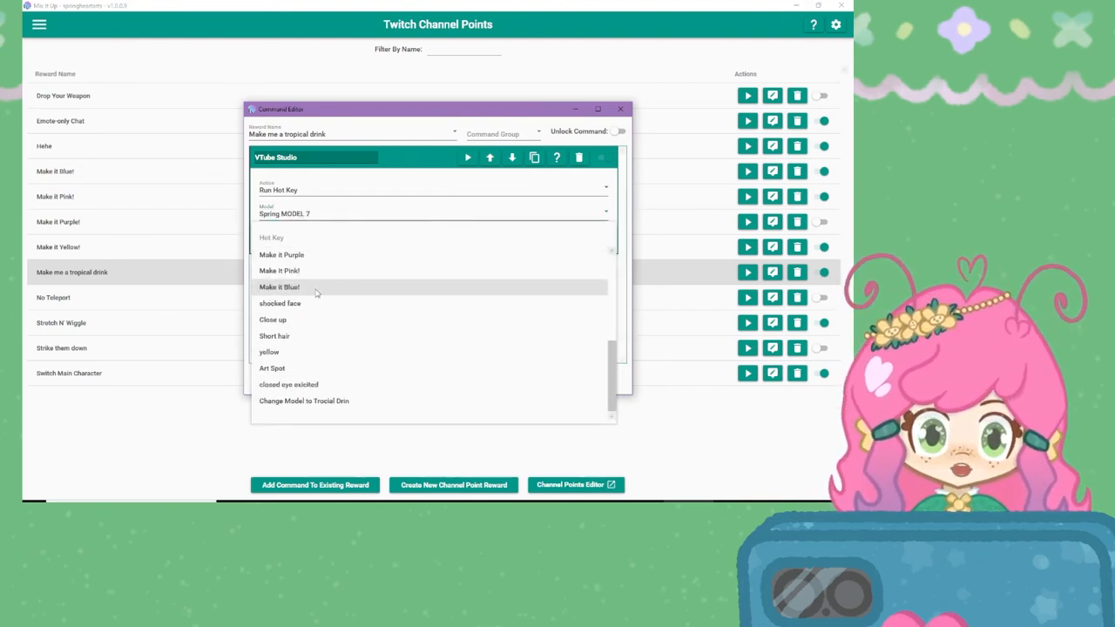
left_click(358, 401)
- Add a Chat Message action to the command with the message "I'm pink!"
left_click(357, 381)
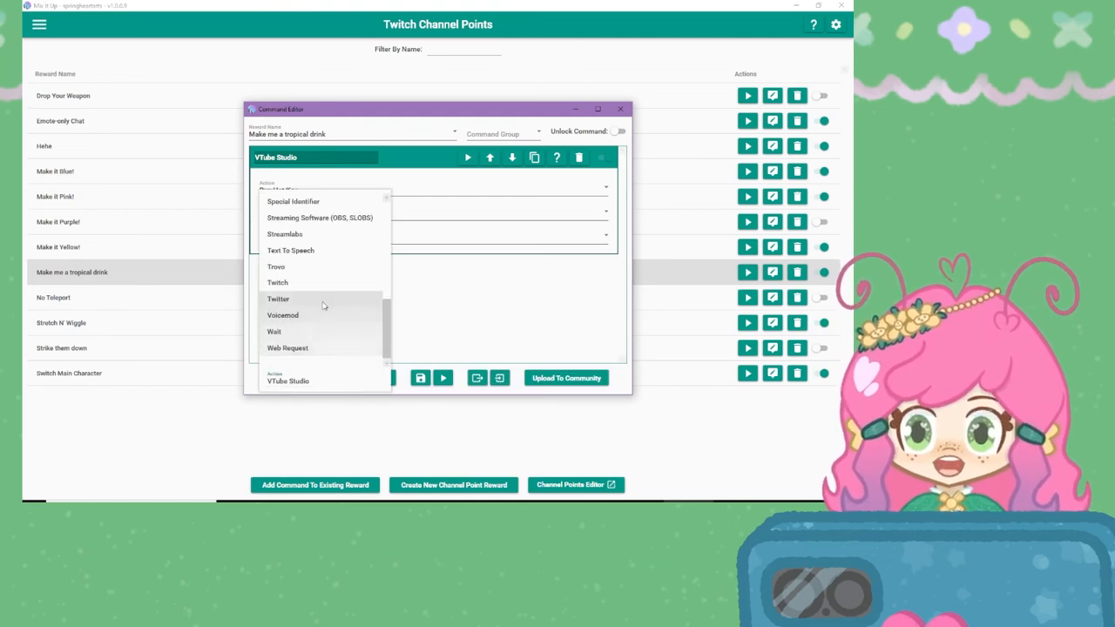
scroll(348, 300, "up", 5)
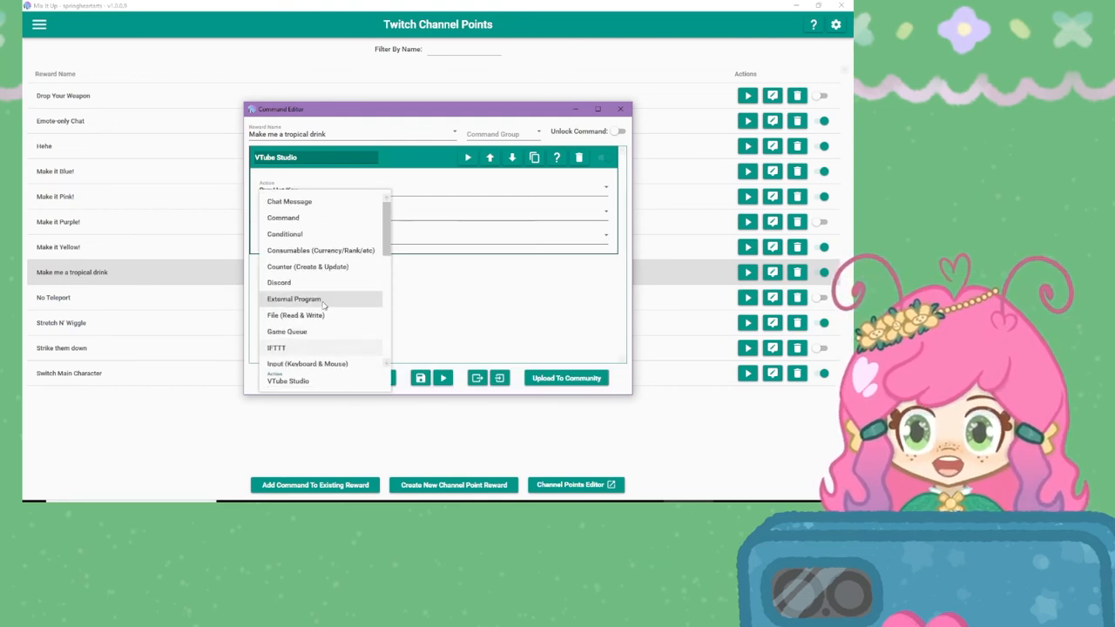
left_click(306, 206)
left_click(386, 378)
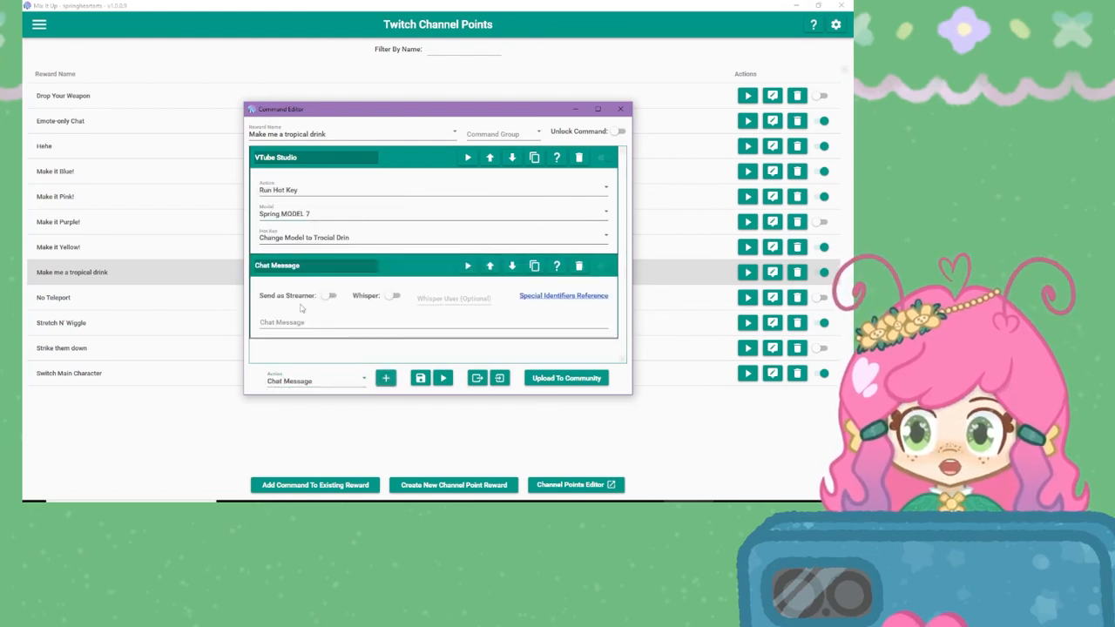
left_click(305, 320)
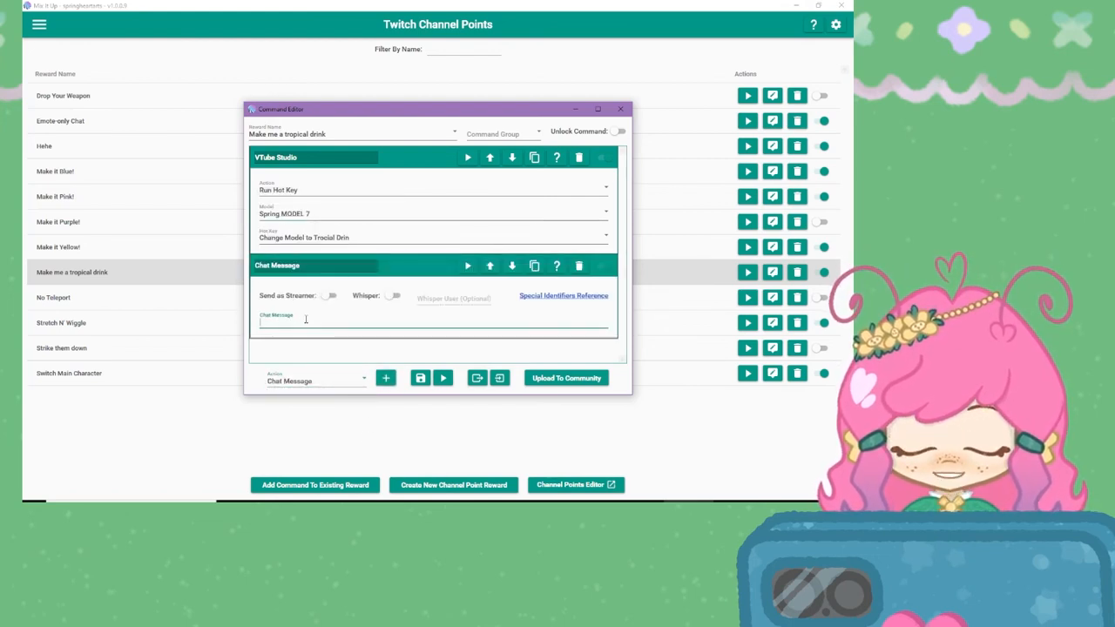
type("I'm pink!")
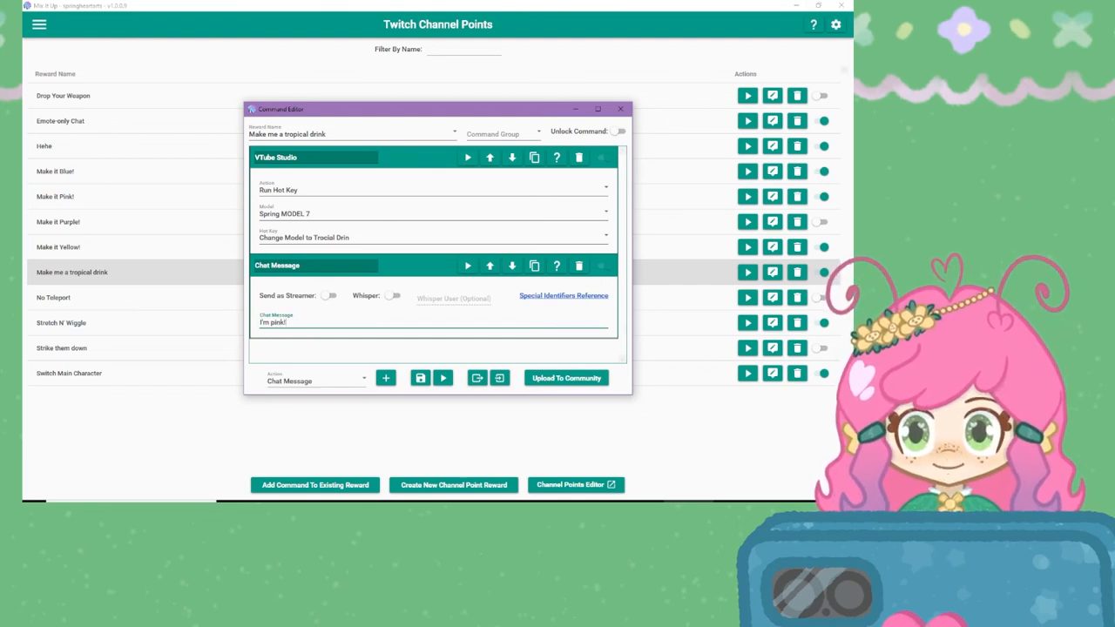
- Look through the other available action types without adding one, and save the reward's command
left_click(313, 381)
scroll(335, 309, "down", 1)
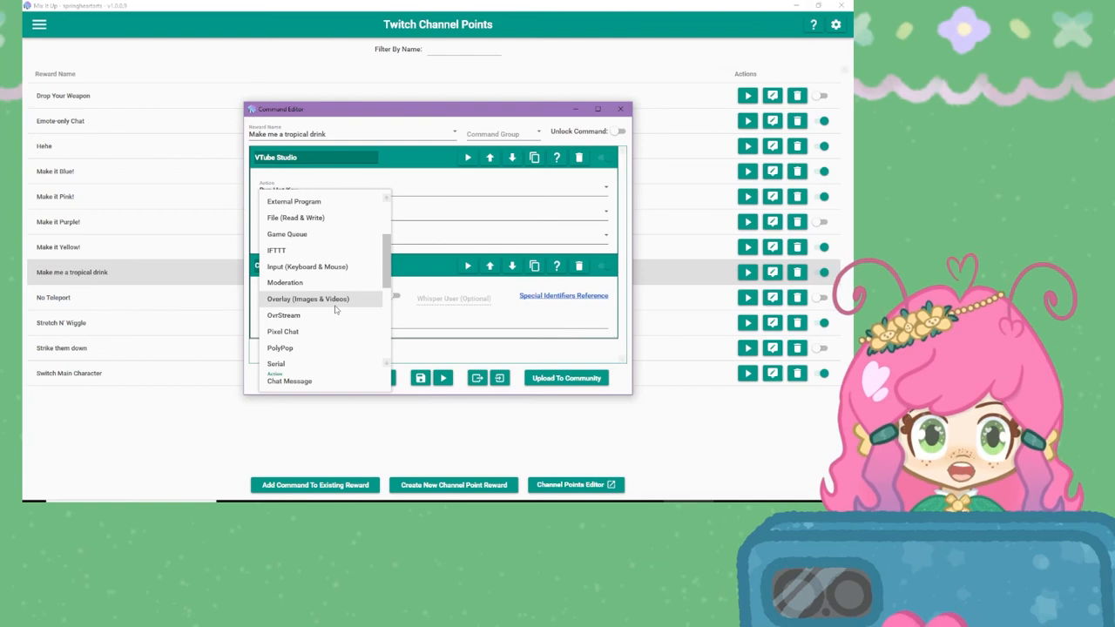
scroll(335, 309, "down", 1)
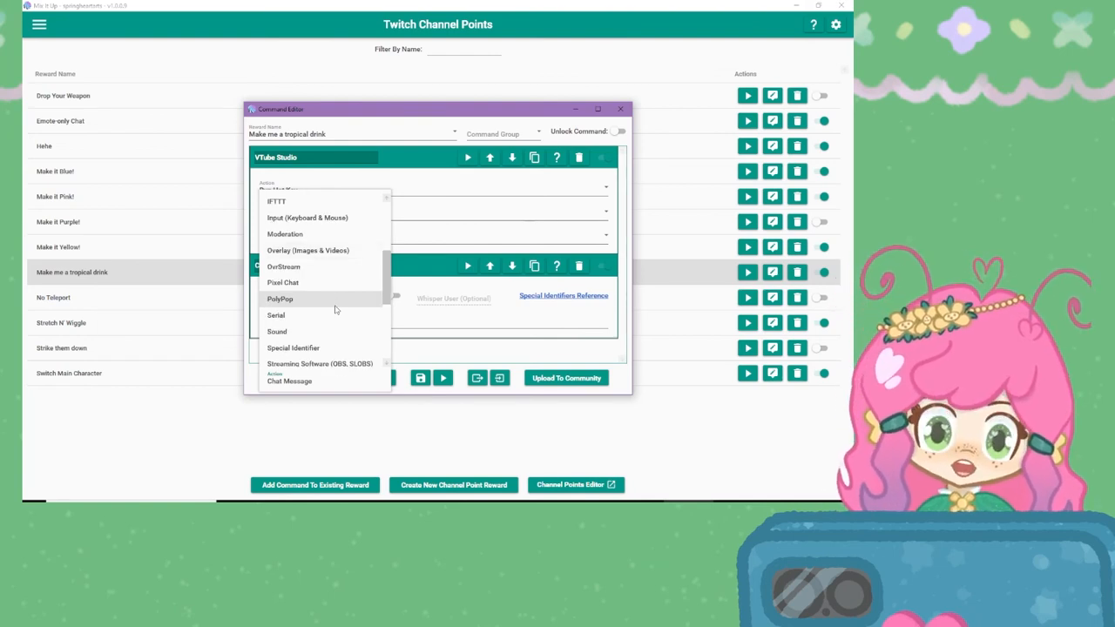
scroll(335, 309, "down", 2)
left_click(417, 385)
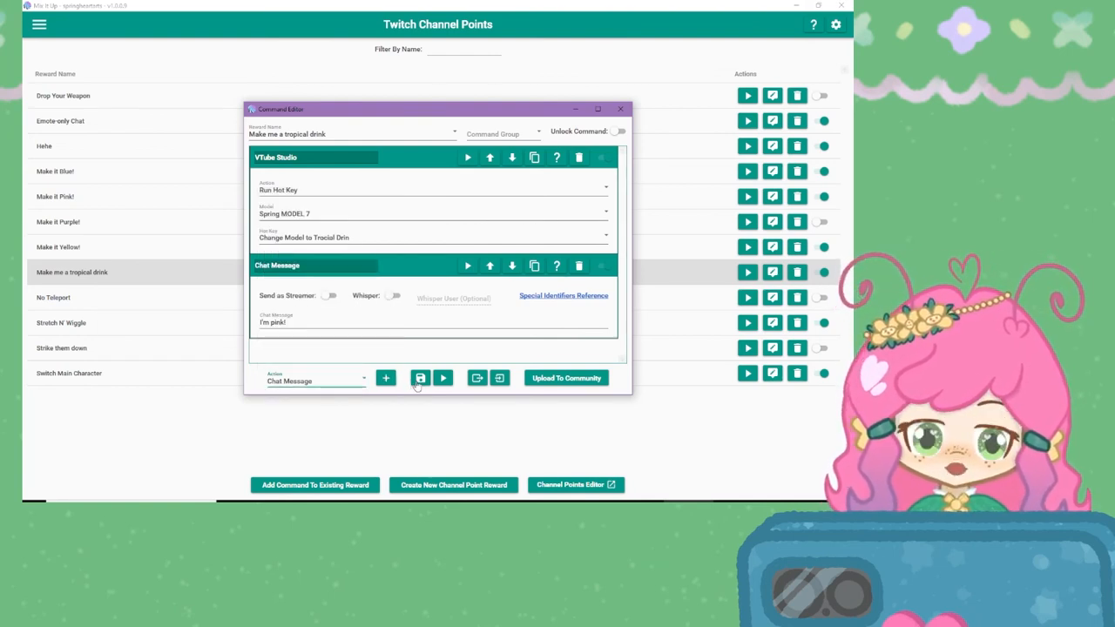
left_click(420, 382)
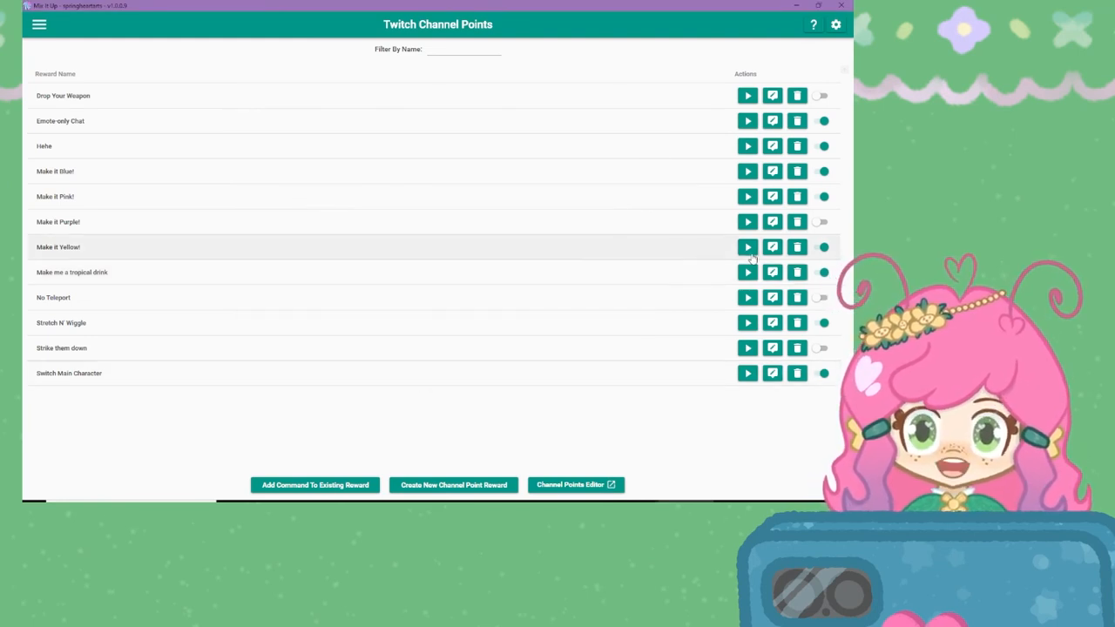
- Test the commands of the "Make it Yellow!" and "Make me a tropical drink" rewards
left_click(747, 250)
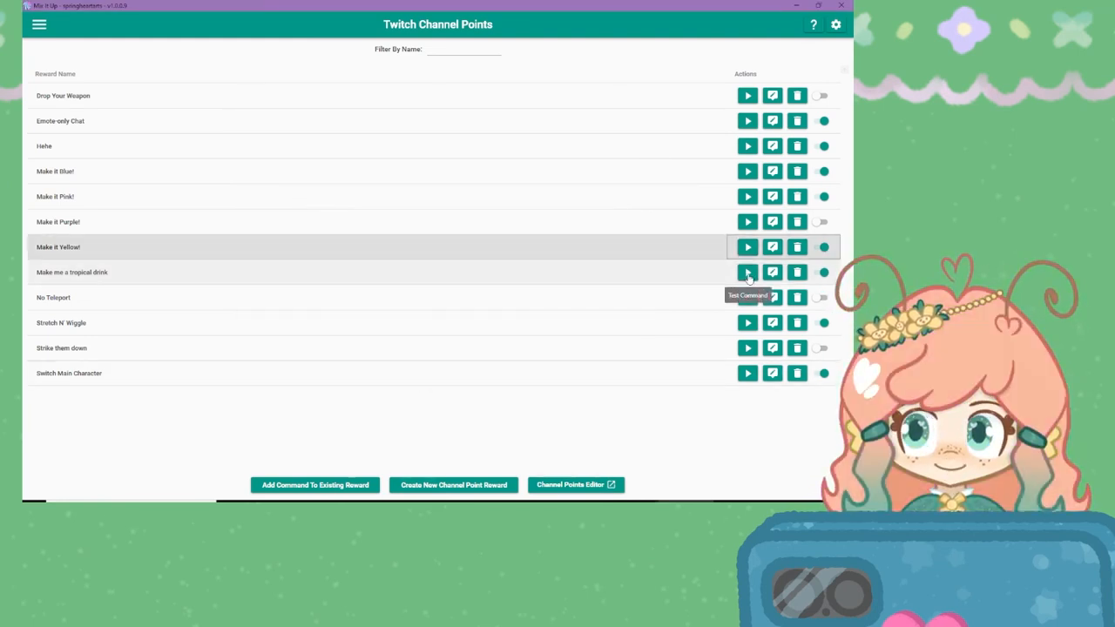
left_click(748, 274)
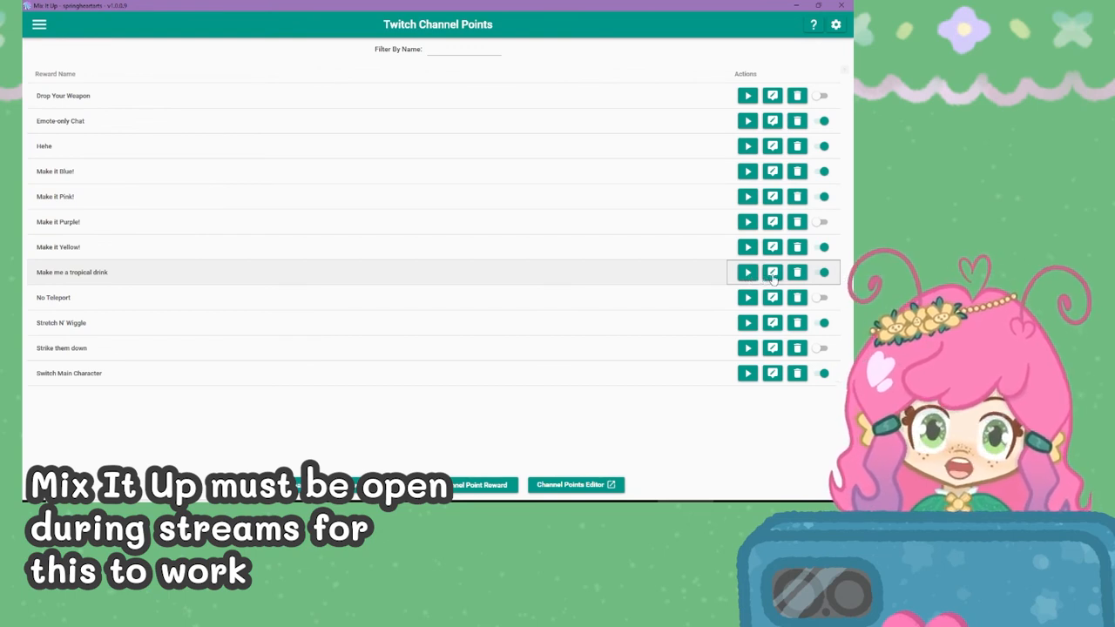
- Change the chat message of the "Make me a tropical drink" command to "I'm pink! :3", then save and test the command
left_click(778, 276)
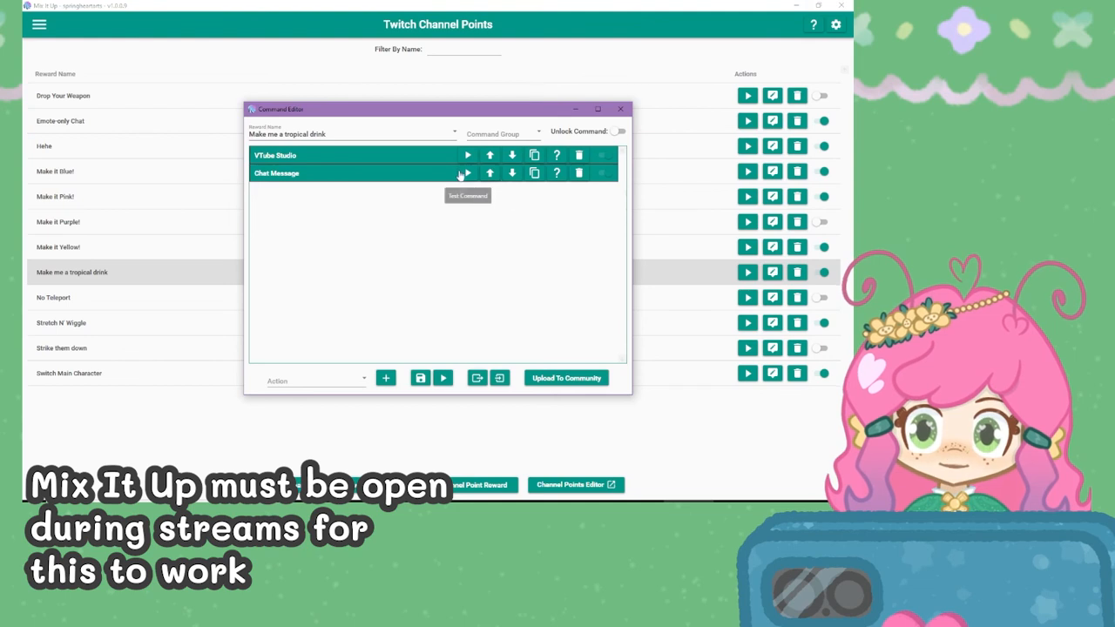
left_click(279, 179)
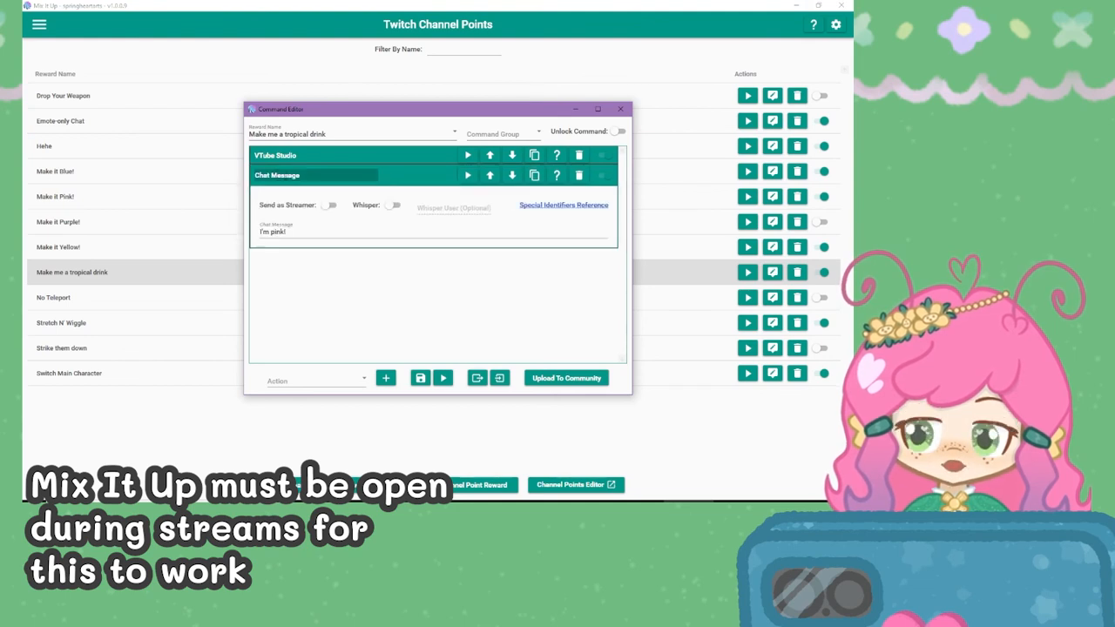
left_click(310, 232)
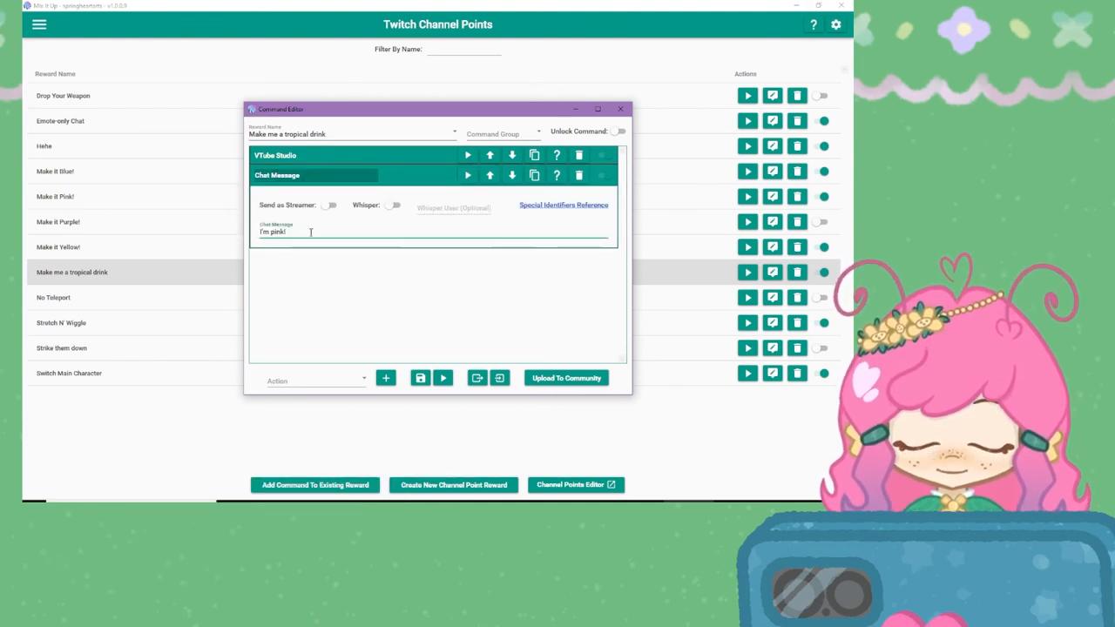
type(":3")
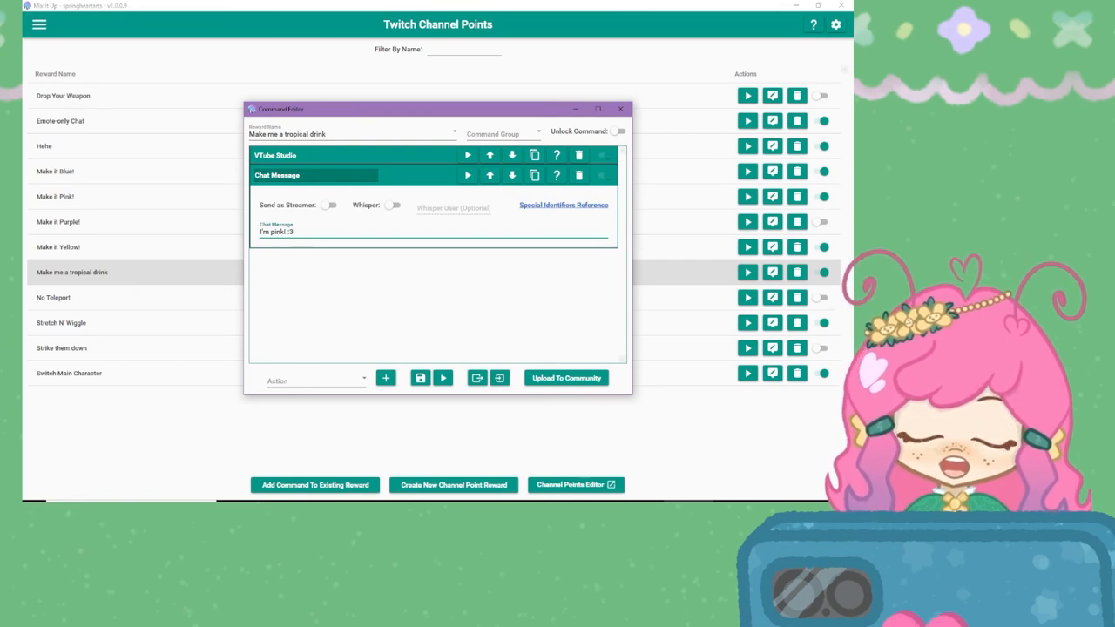
left_click(419, 379)
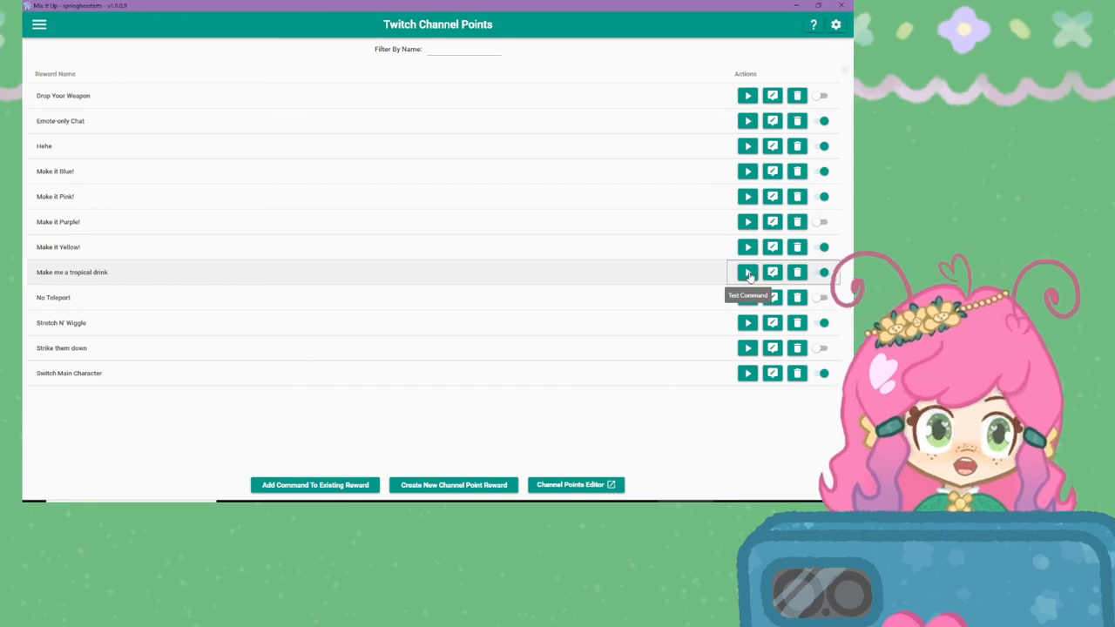
left_click(748, 273)
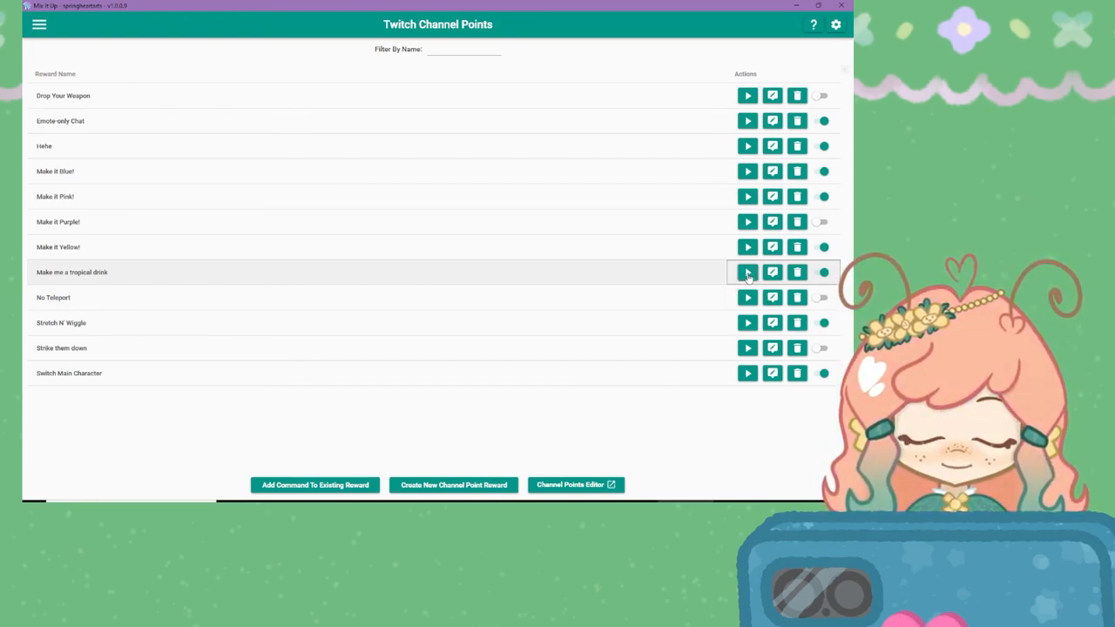